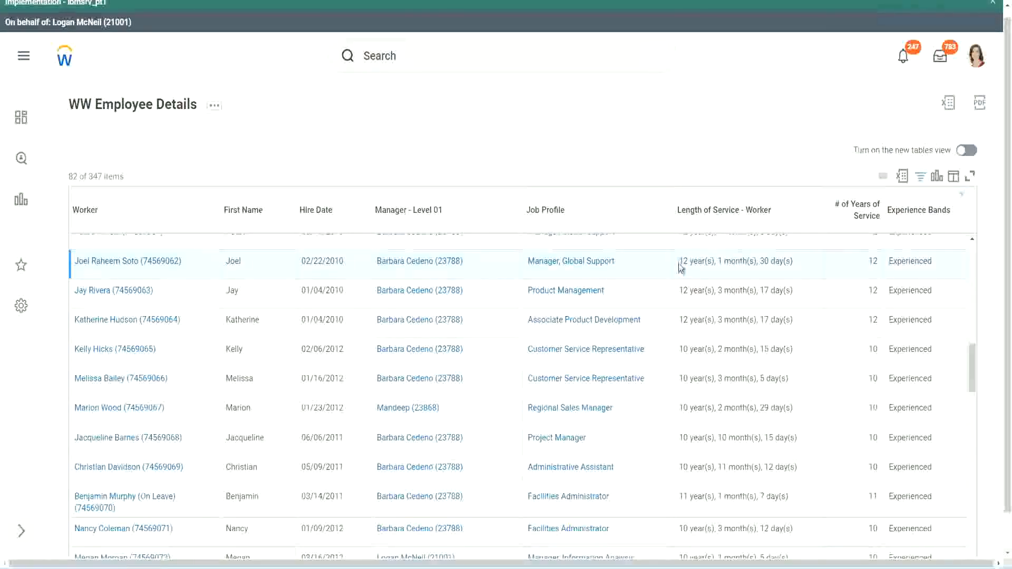
# Compare Length of Service with # of Years of Service in the Manager, Global Support, Administrative Assistant and Project Manager rows
pyautogui.moveTo(678, 263); pyautogui.dragTo(684, 263)
pyautogui.click(713, 260)
pyautogui.moveTo(678, 262); pyautogui.dragTo(775, 262)
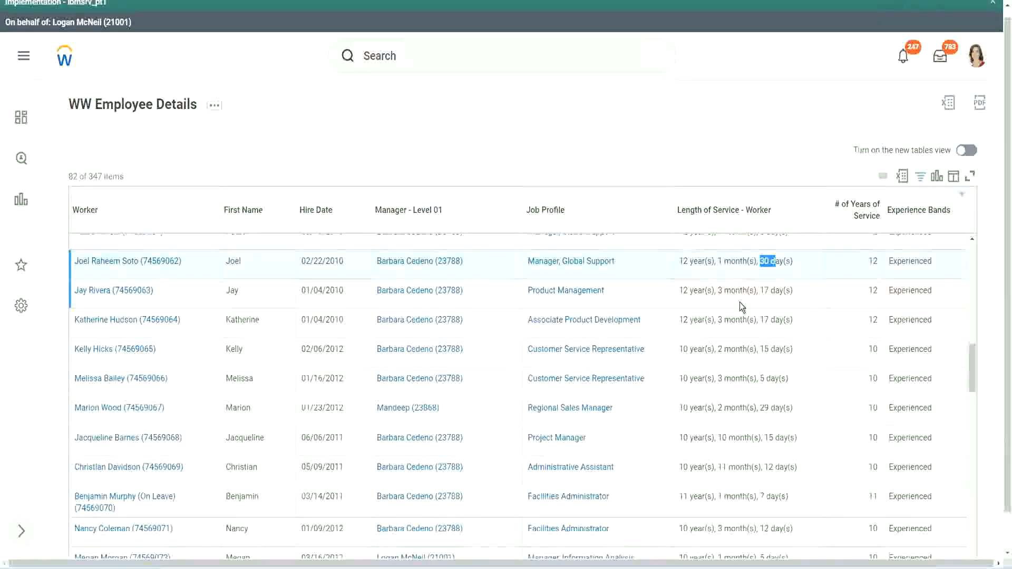
pyautogui.doubleClick(879, 260)
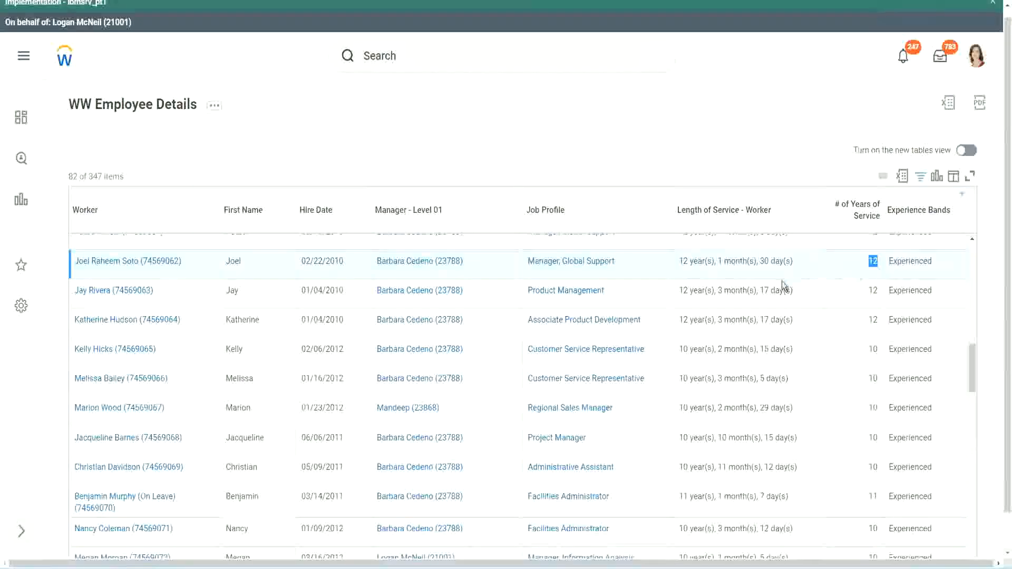
pyautogui.click(701, 468)
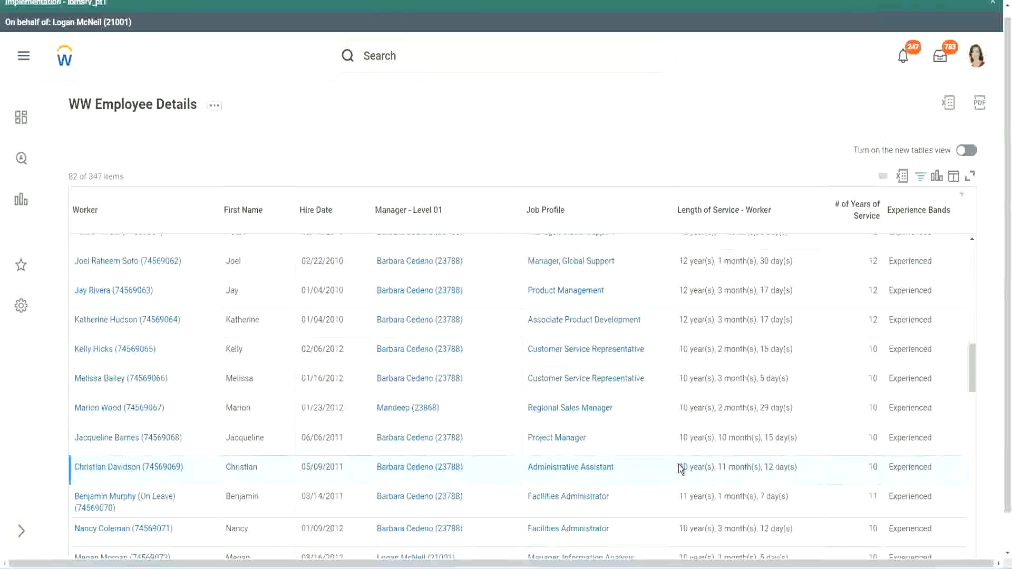
pyautogui.moveTo(719, 466); pyautogui.dragTo(784, 467)
pyautogui.click(785, 467)
pyautogui.doubleClick(872, 467)
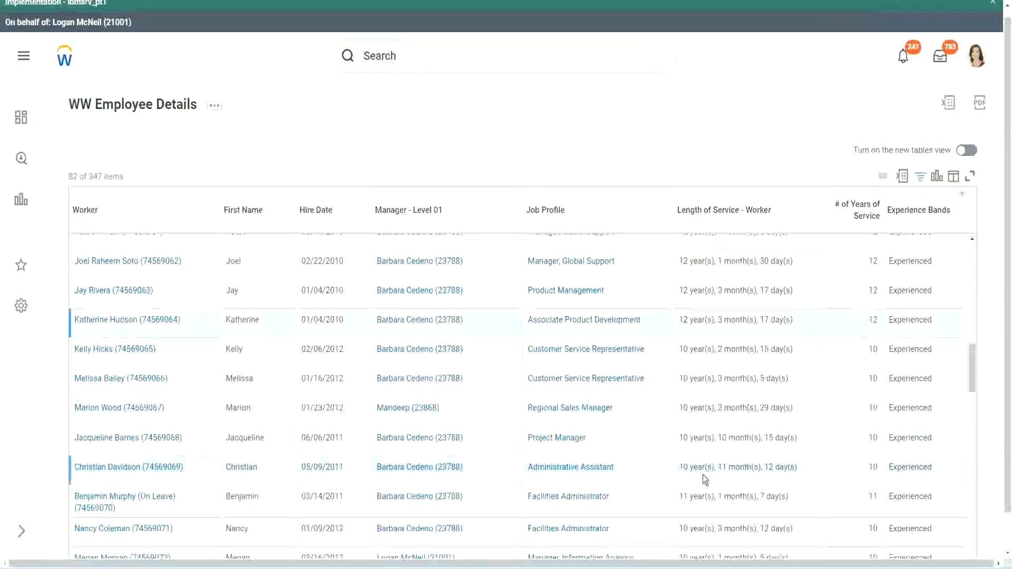
pyautogui.doubleClick(683, 467)
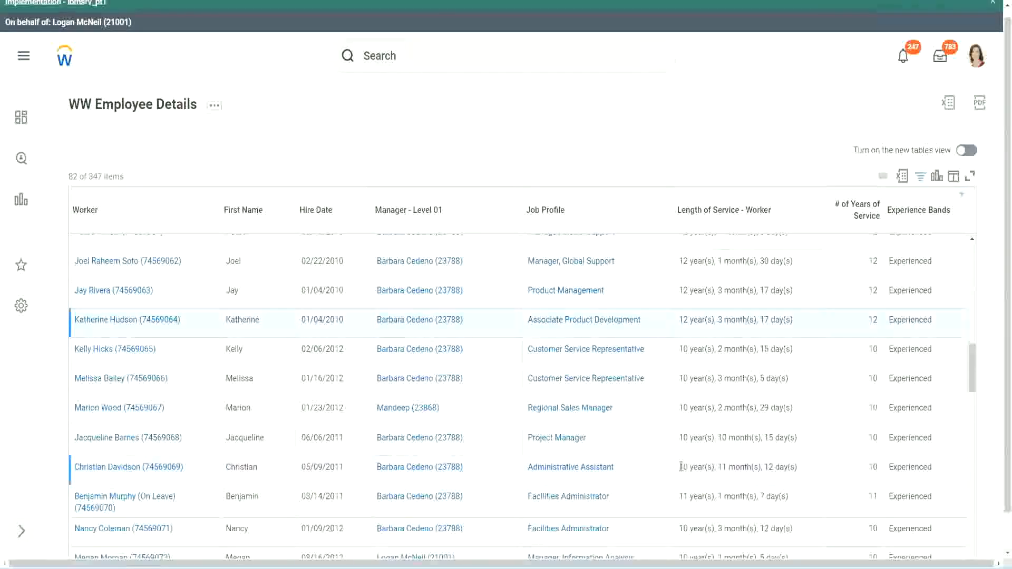
pyautogui.click(764, 464)
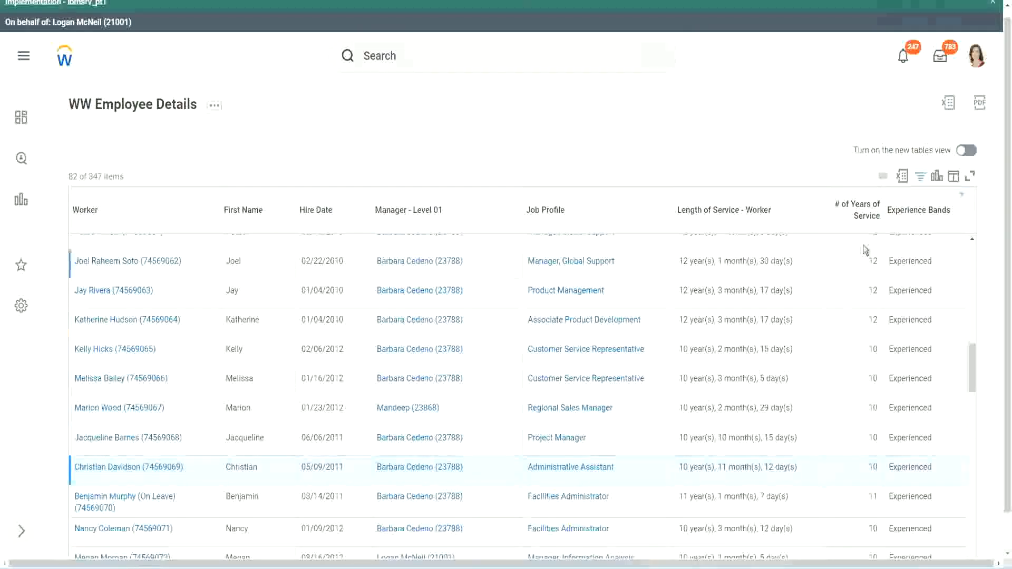
pyautogui.moveTo(868, 256); pyautogui.dragTo(879, 265)
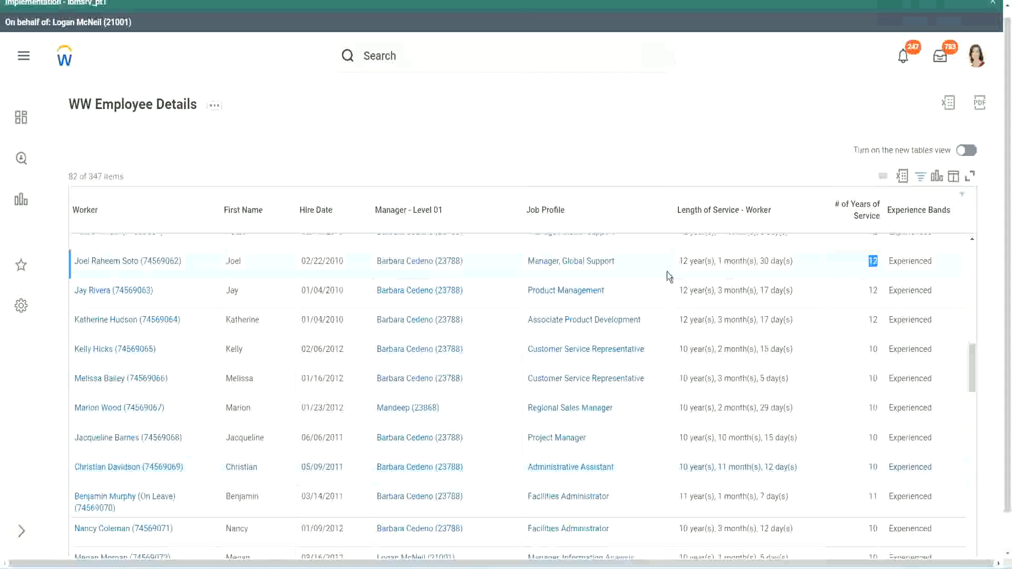
pyautogui.moveTo(679, 261); pyautogui.dragTo(808, 261)
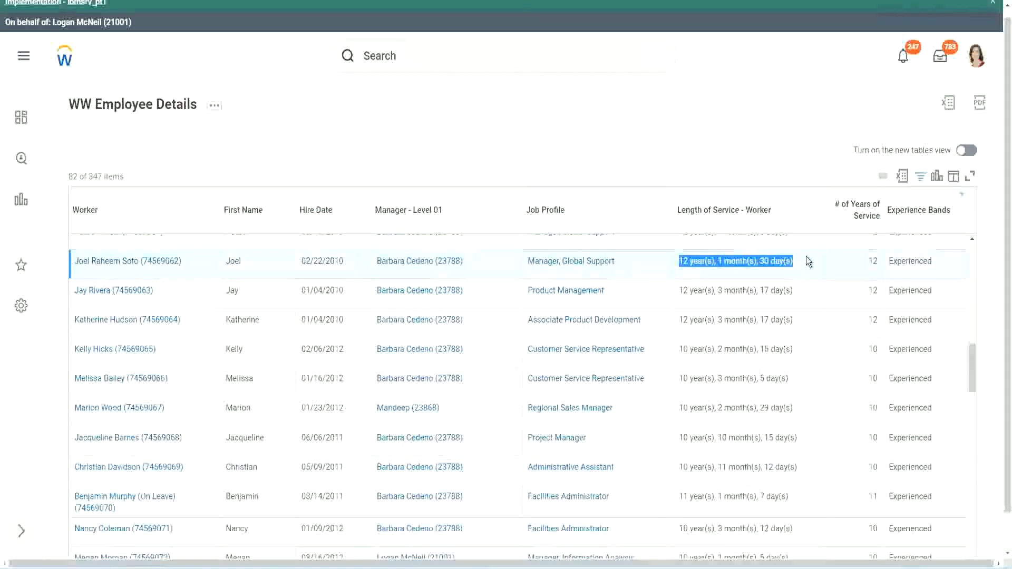
pyautogui.click(785, 466)
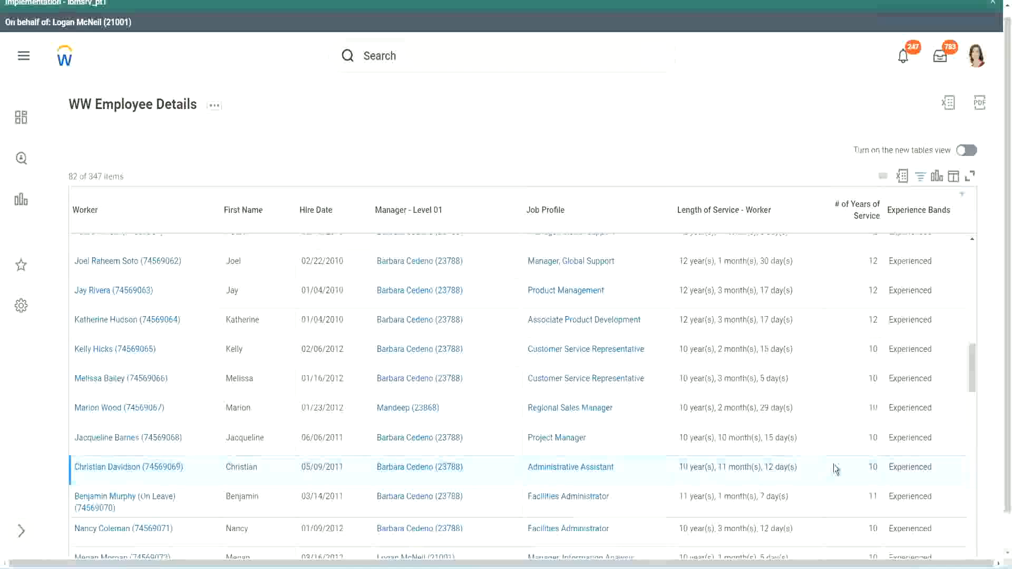
pyautogui.doubleClick(874, 467)
pyautogui.click(836, 470)
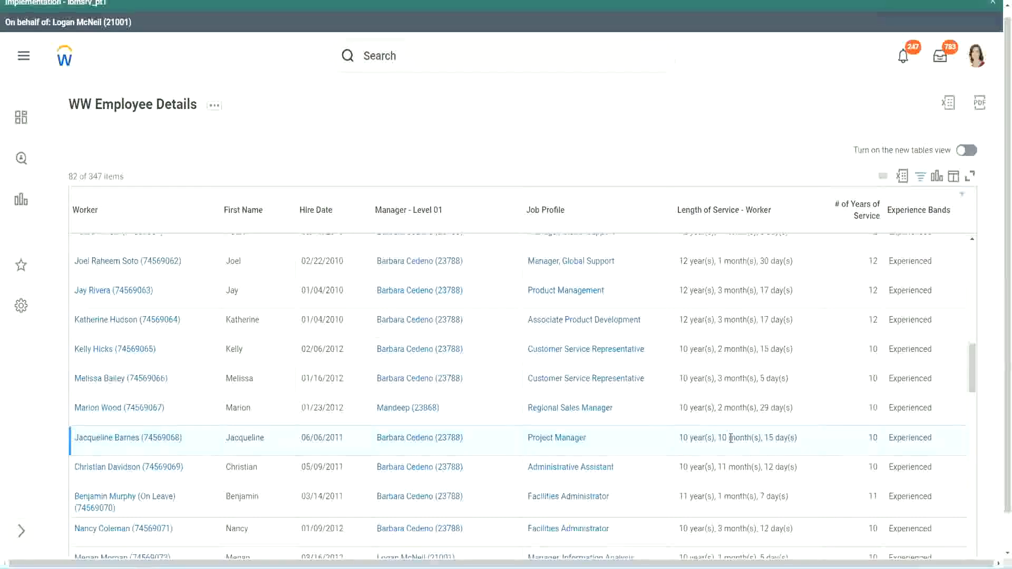
pyautogui.doubleClick(722, 437)
pyautogui.click(756, 438)
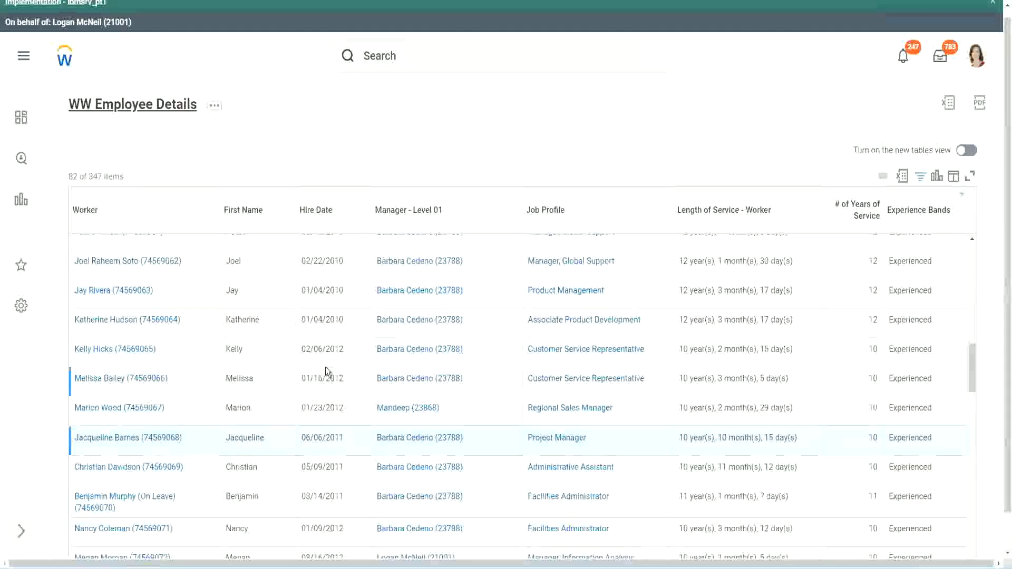
# Open the calculated field behind the Experience Bands column in a new tab and examine its conditions and return values
pyautogui.scroll(-4, 327, 369)
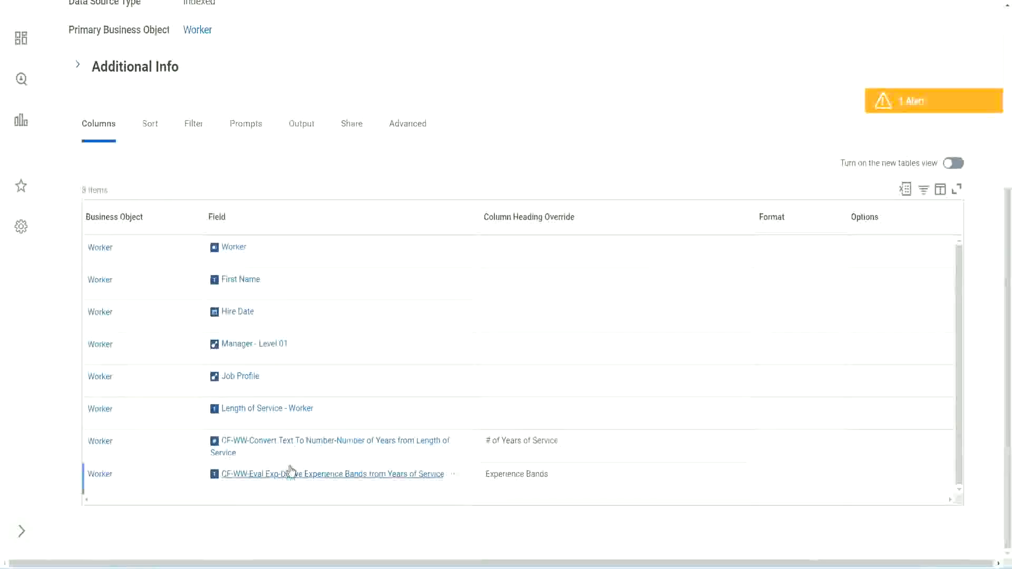
pyautogui.rightClick(275, 480)
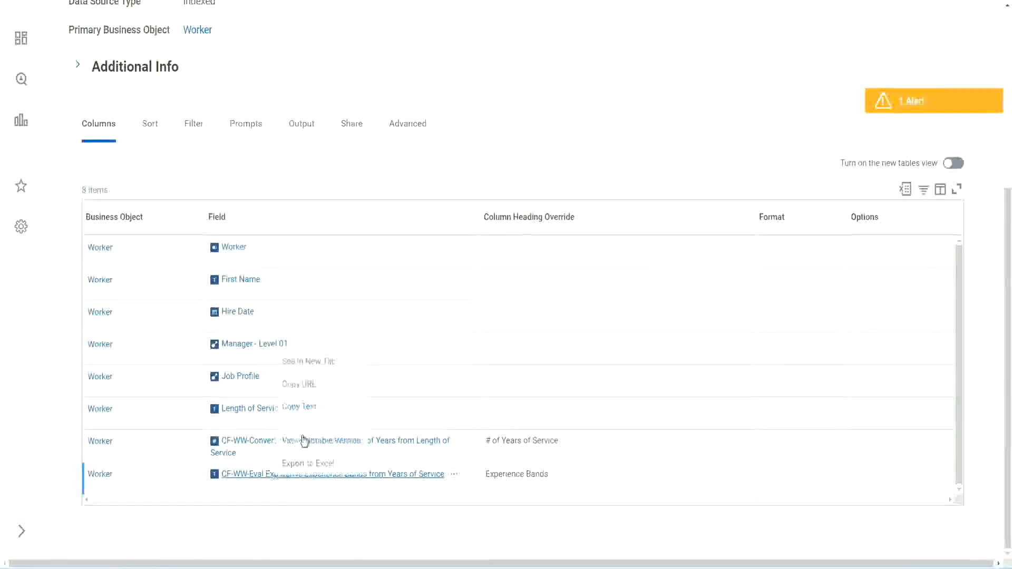
pyautogui.click(318, 362)
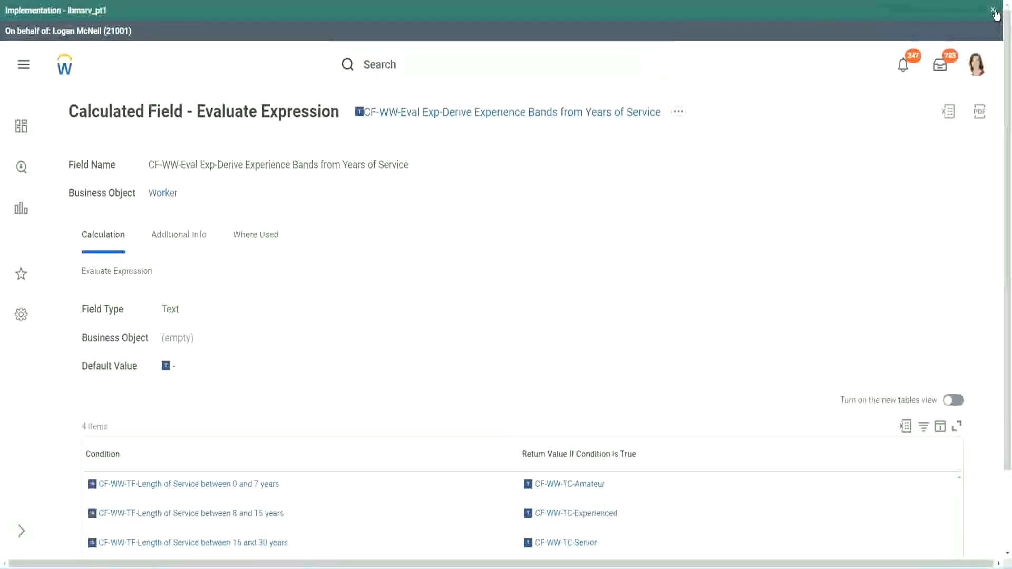
pyautogui.click(993, 11)
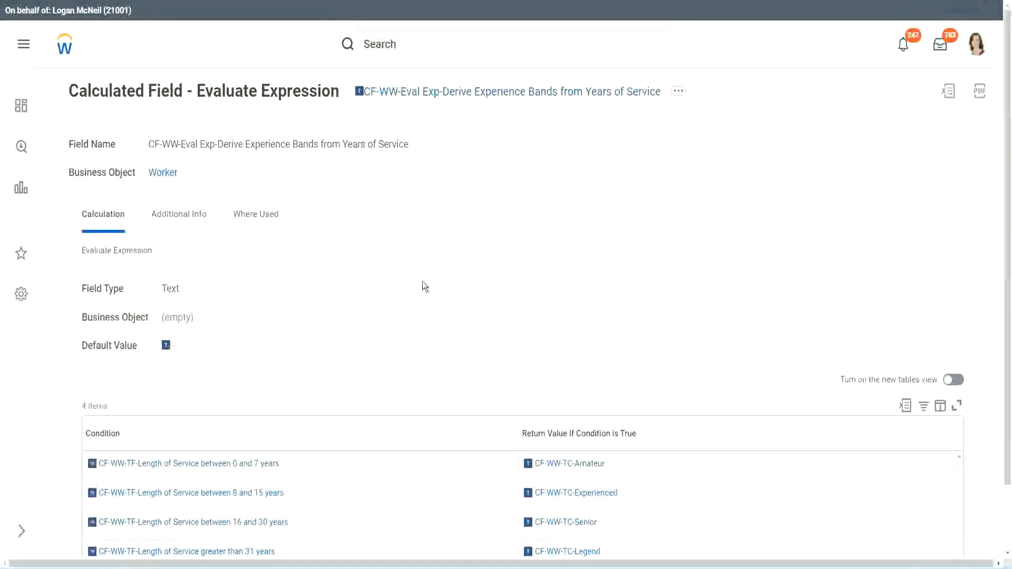
pyautogui.scroll(-1, 403, 297)
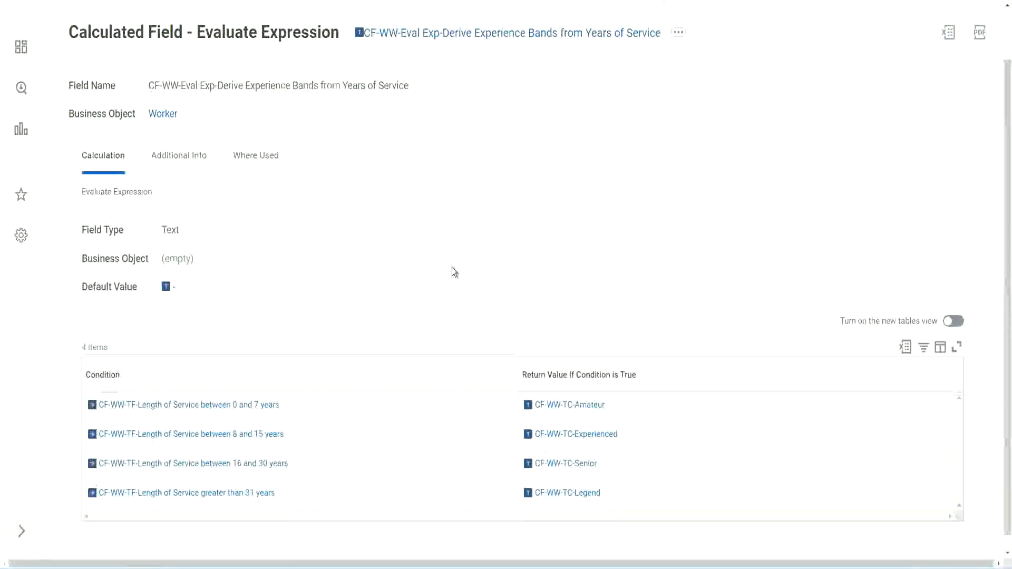
pyautogui.click(571, 413)
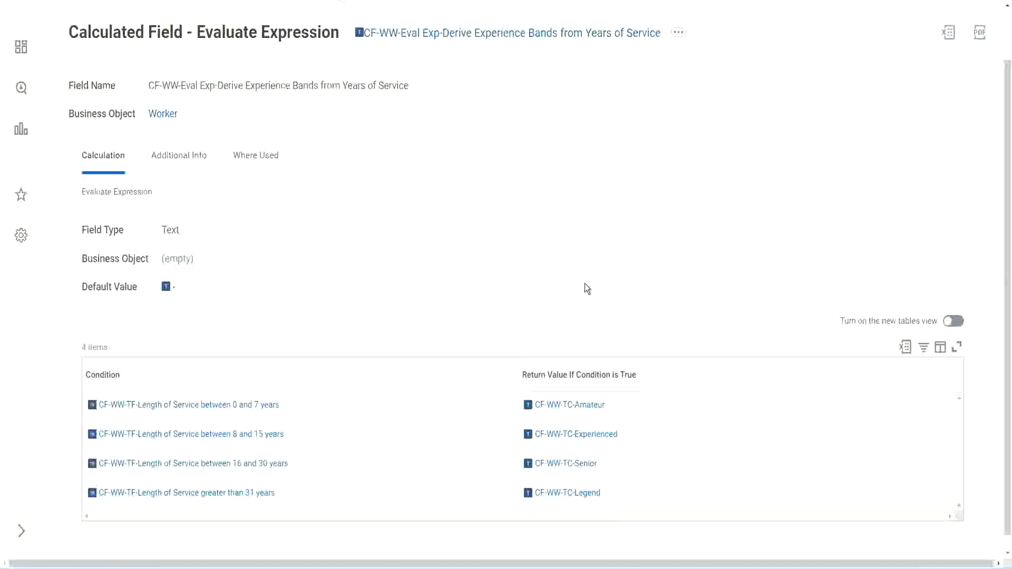
pyautogui.click(459, 372)
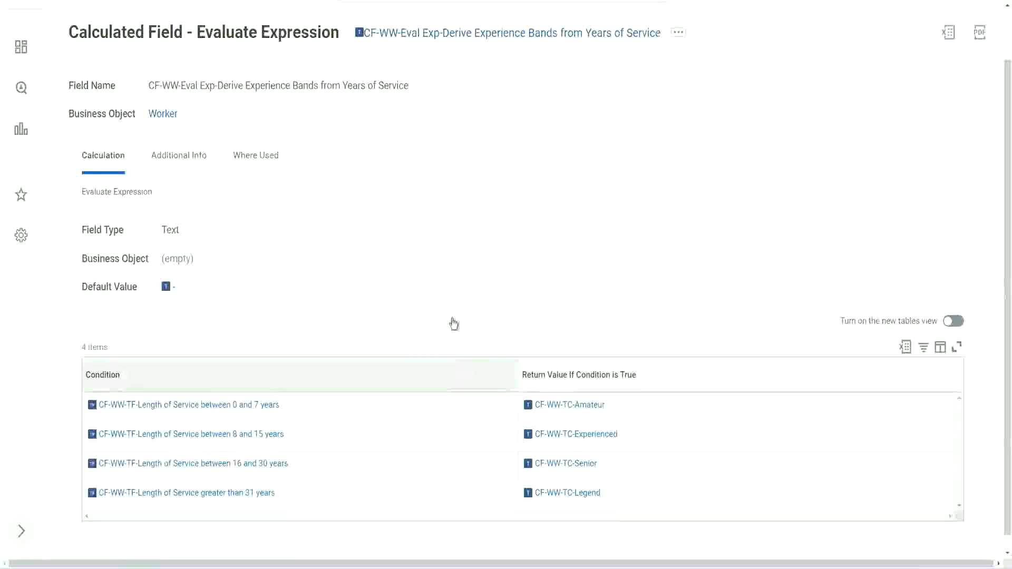
pyautogui.click(451, 242)
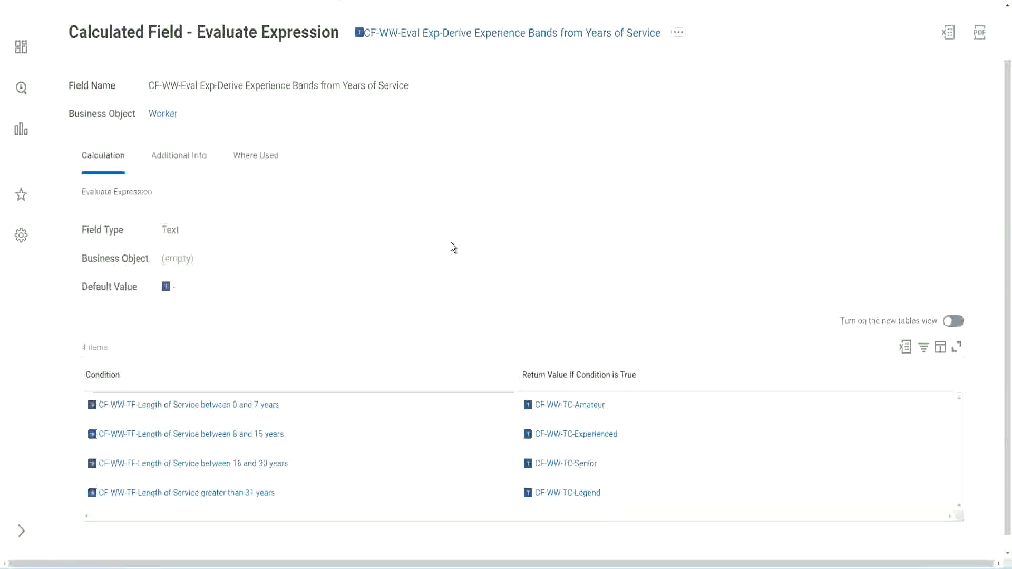
# Start creating a calculated field and reuse the copied name "CF-WW-Eval Exp-Derive Experience Bands from Years of Service" as its field name
pyautogui.rightClick(447, 40)
pyautogui.click(473, 98)
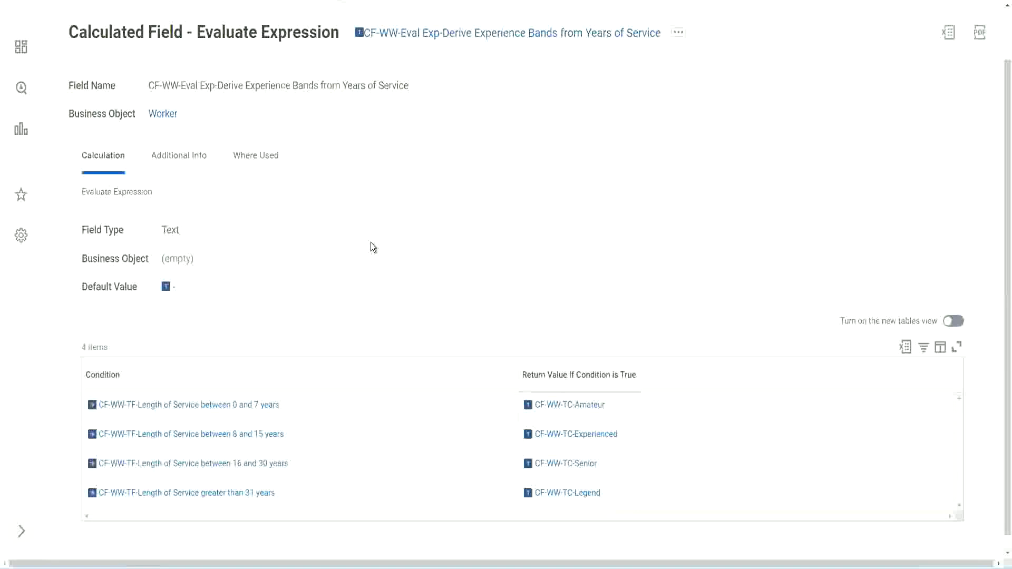
pyautogui.scroll(1, 393, 208)
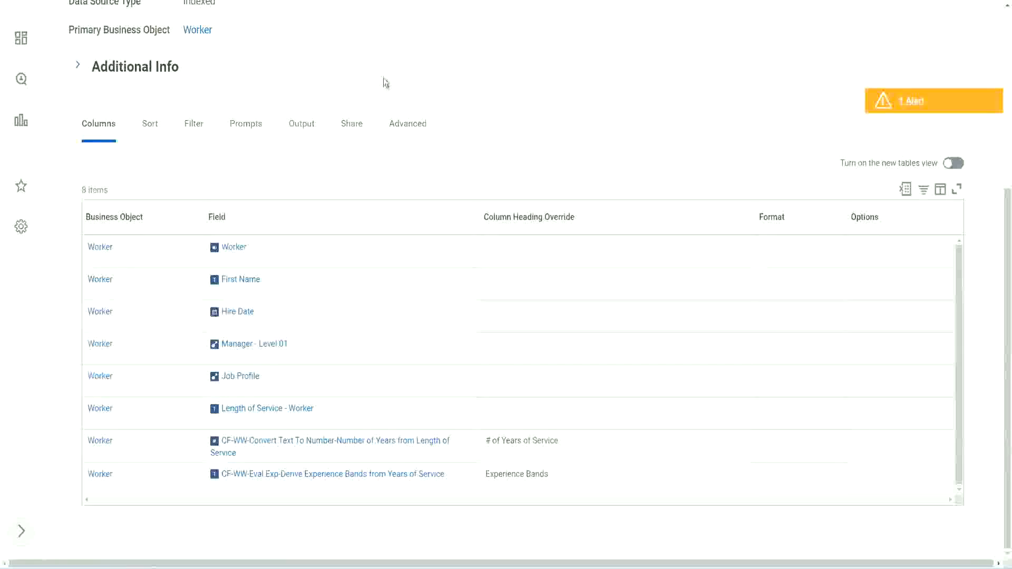
pyautogui.scroll(5, 384, 79)
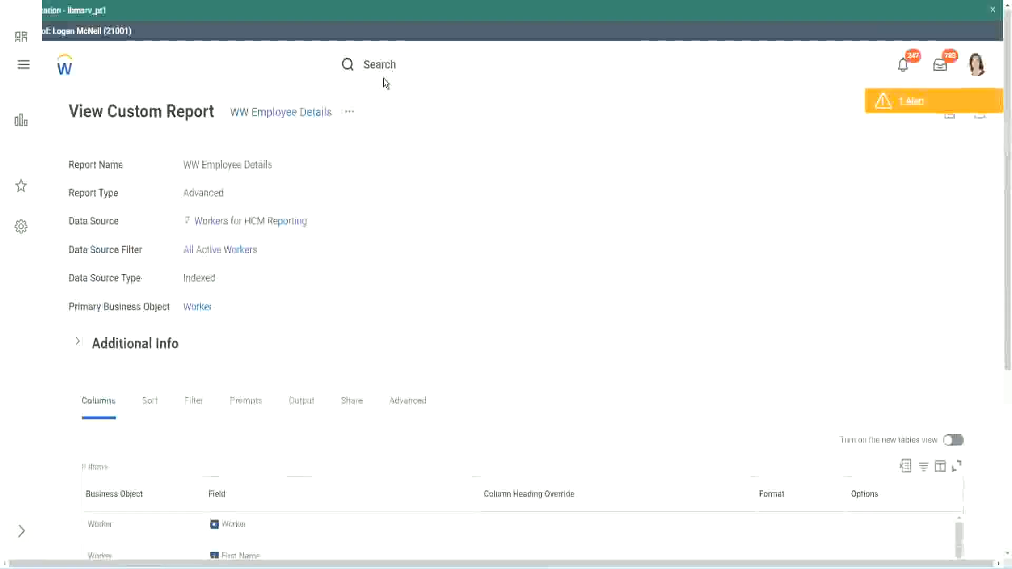
pyautogui.click(411, 63)
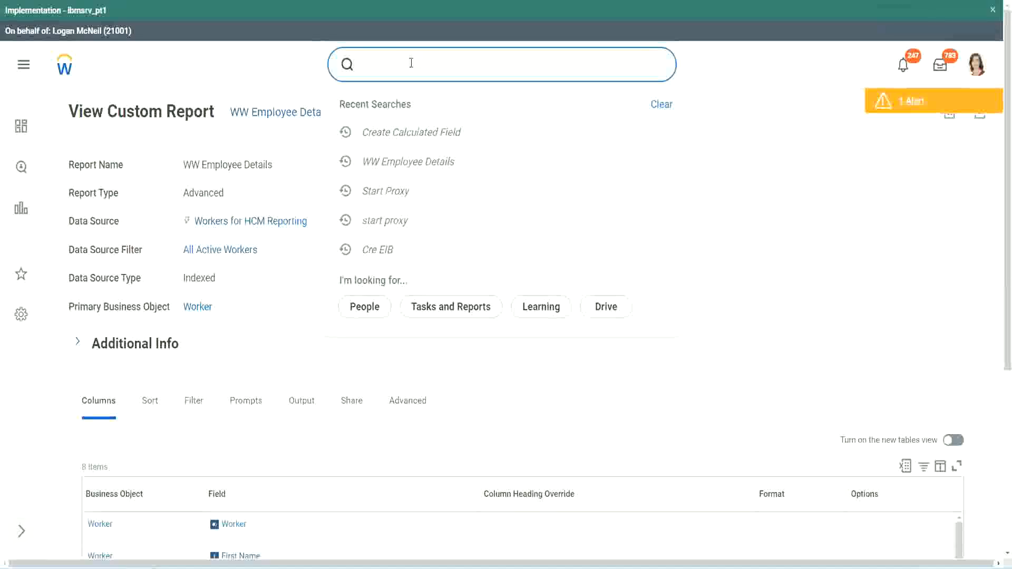
pyautogui.write('create cal field')
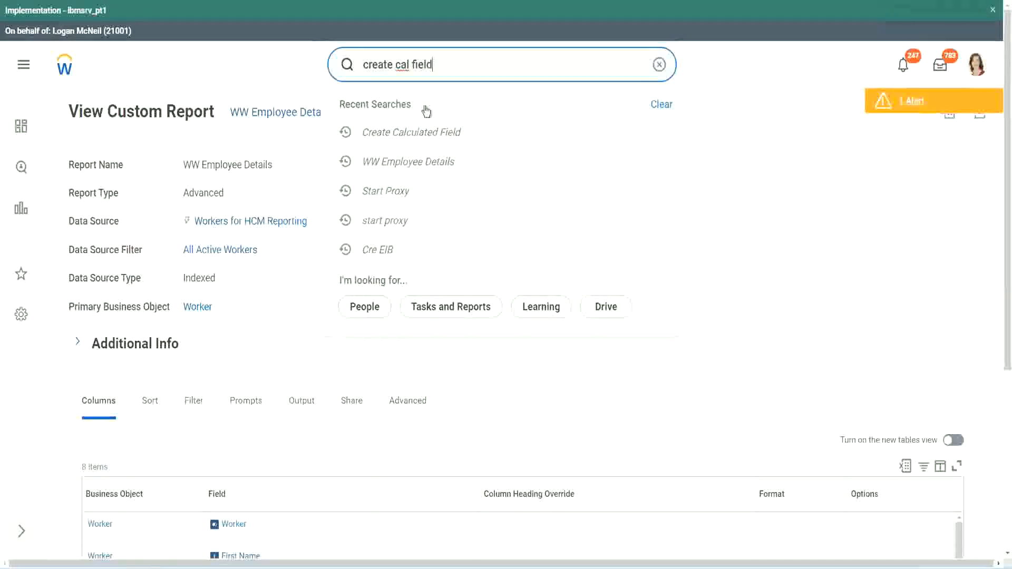
pyautogui.click(424, 108)
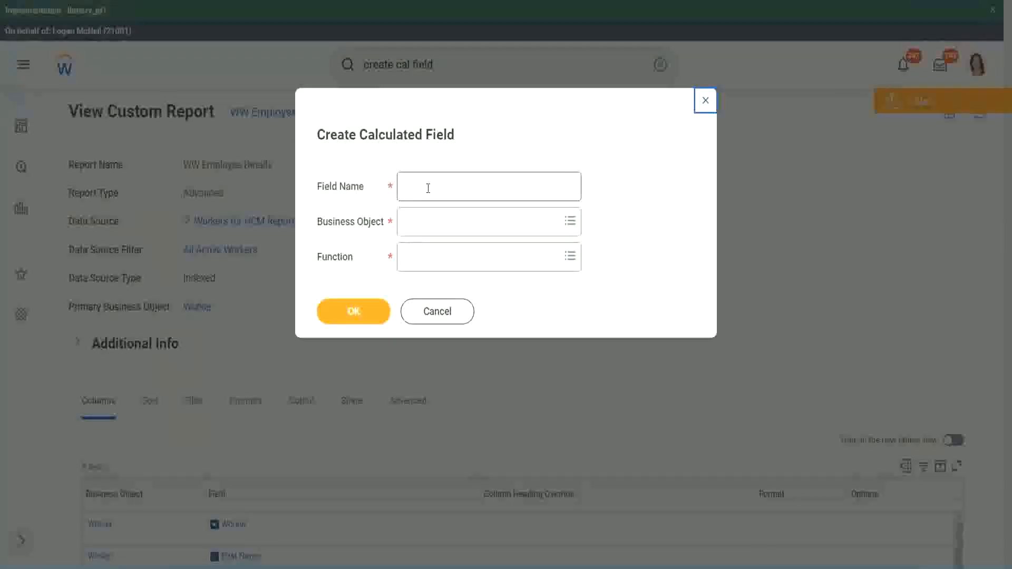
pyautogui.click(427, 188)
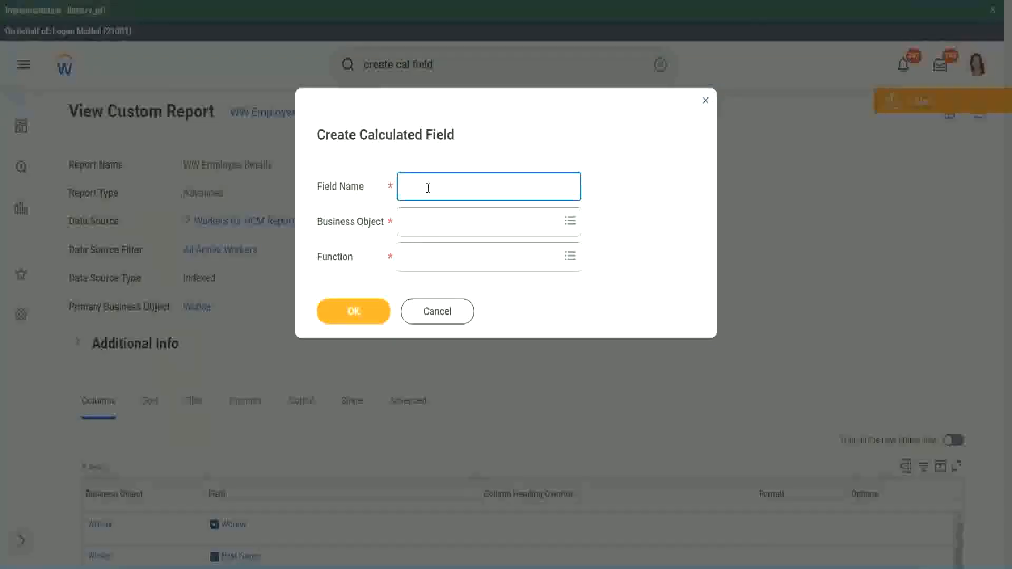
pyautogui.hotkey('ctrl', 'v')
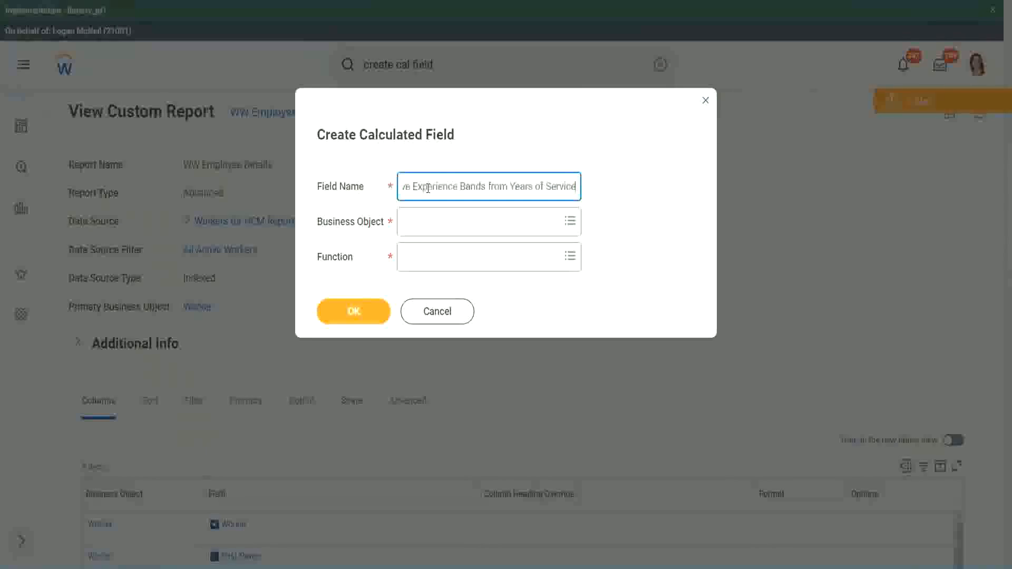
# Insert "Bands" after "Exp" in the field name so it begins with "CF-WW-Eval Exp Bands-Derive Experience"
pyautogui.moveTo(458, 185); pyautogui.dragTo(364, 176)
pyautogui.click(457, 187)
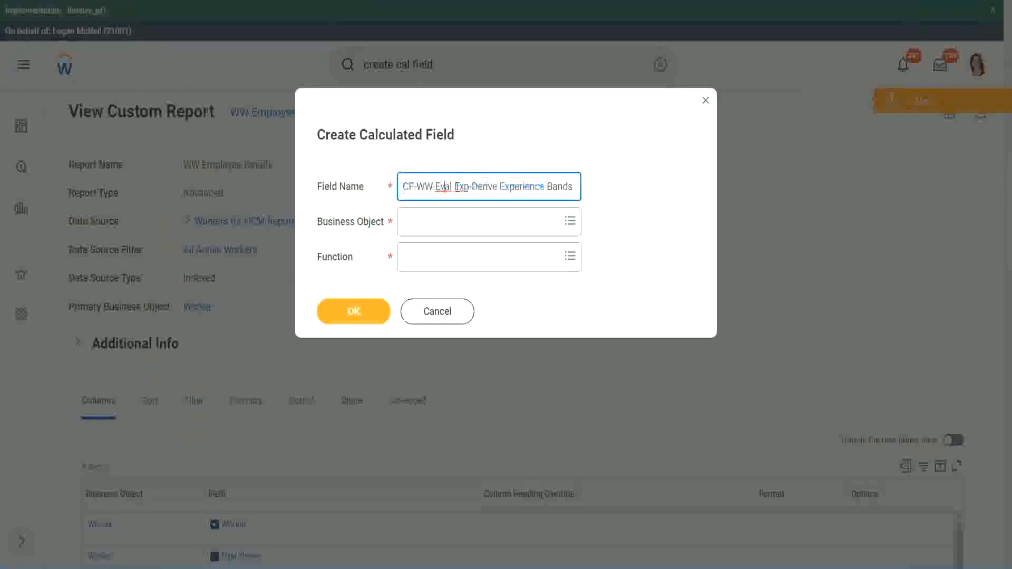
pyautogui.doubleClick(457, 186)
pyautogui.press('Right')
pyautogui.write('bands')
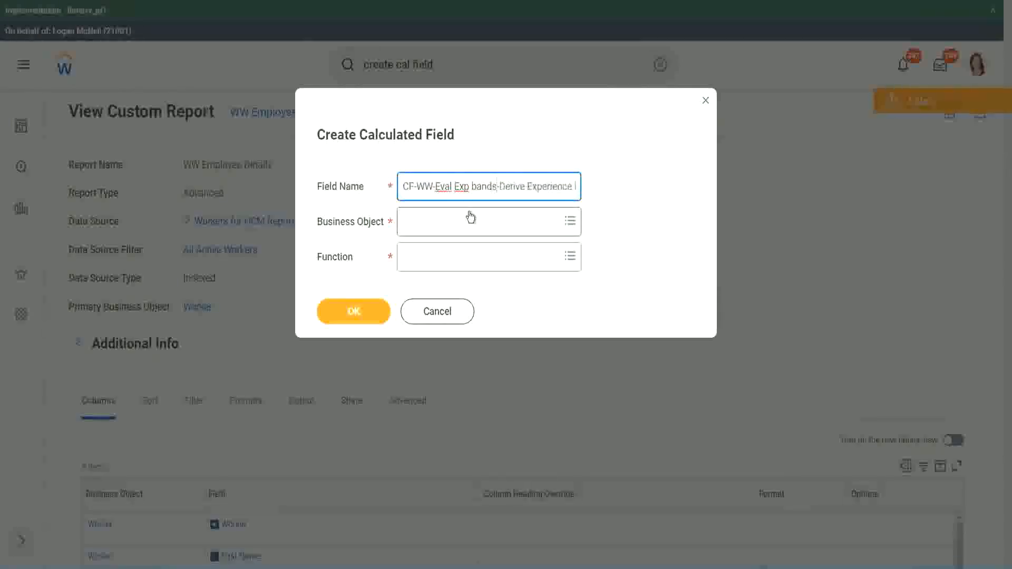
pyautogui.press('Left')
pyautogui.press('Left')
pyautogui.press('Left')
pyautogui.press('Left')
pyautogui.hotkey('shift', 'Left')
pyautogui.write('B')
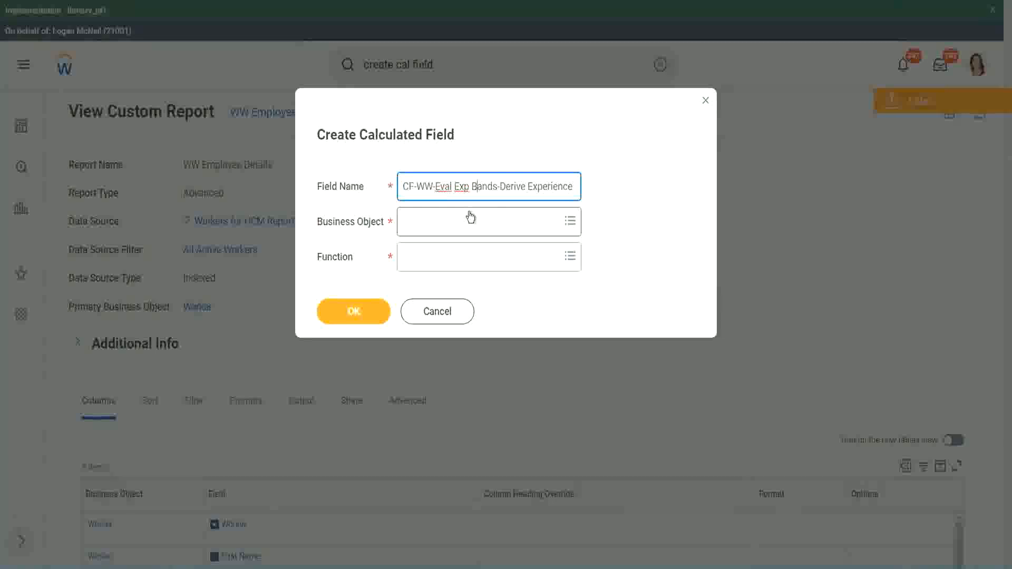
pyautogui.press('Right')
pyautogui.press('Right')
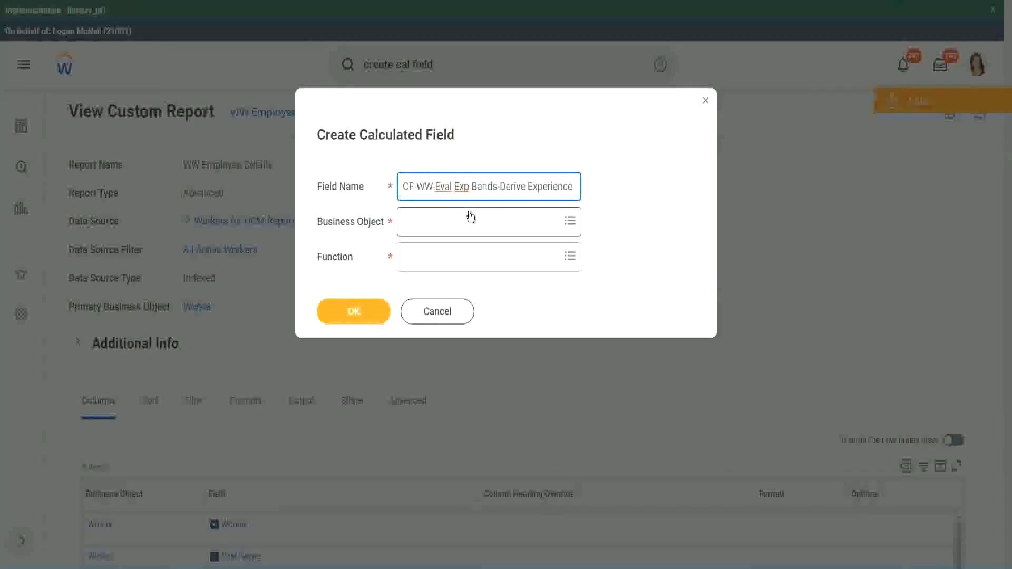
pyautogui.press('Right')
pyautogui.write('Band')
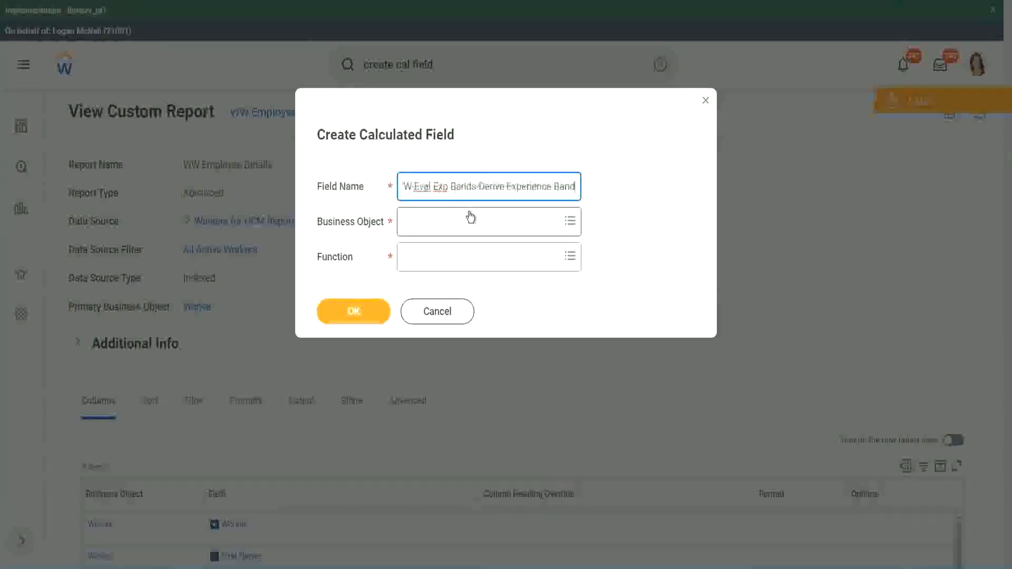
pyautogui.write('s from Years of')
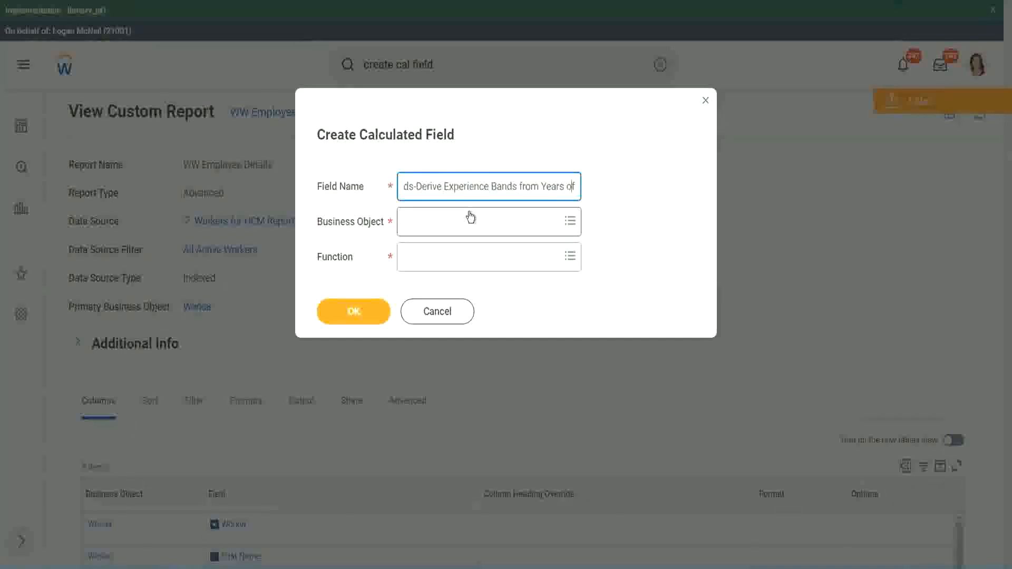
# Replace the word "Derive" with "Determine" in the new calculated field's name
pyautogui.press('Left')
pyautogui.press('Left')
pyautogui.press('Left')
pyautogui.press('Left')
pyautogui.press('Left')
pyautogui.press('Left')
pyautogui.press('Left')
pyautogui.press('Left')
pyautogui.press('Left')
pyautogui.press('Left')
pyautogui.press('Left')
pyautogui.press('Left')
pyautogui.press('Left')
pyautogui.press('Left')
pyautogui.press('Left')
pyautogui.press('Left')
pyautogui.press('Left')
pyautogui.press('Left')
pyautogui.press('Left')
pyautogui.press('Left')
pyautogui.hotkey('shift', 'Left')
pyautogui.hotkey('shift', 'Left')
pyautogui.hotkey('shift', 'Left')
pyautogui.hotkey('shift', 'Left')
pyautogui.hotkey('shift', 'Left')
pyautogui.hotkey('shift', 'Left')
pyautogui.write('Determine')
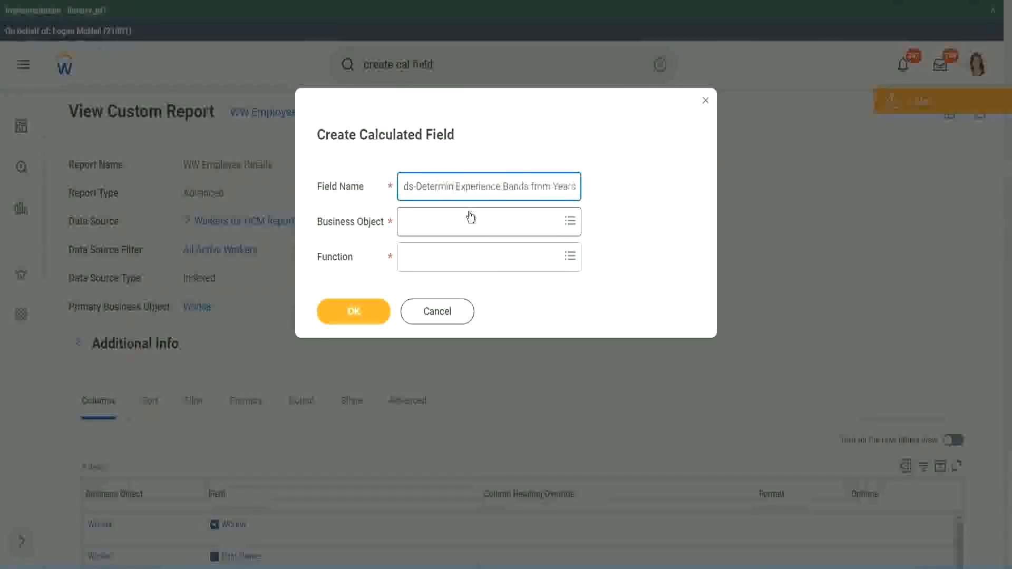
pyautogui.hotkey('ctrl', 'Right')
pyautogui.hotkey('ctrl', 'Right')
pyautogui.hotkey('ctrl', 'Right')
pyautogui.hotkey('ctrl', 'Right')
pyautogui.hotkey('ctrl', 'Right')
pyautogui.hotkey('ctrl', 'Right')
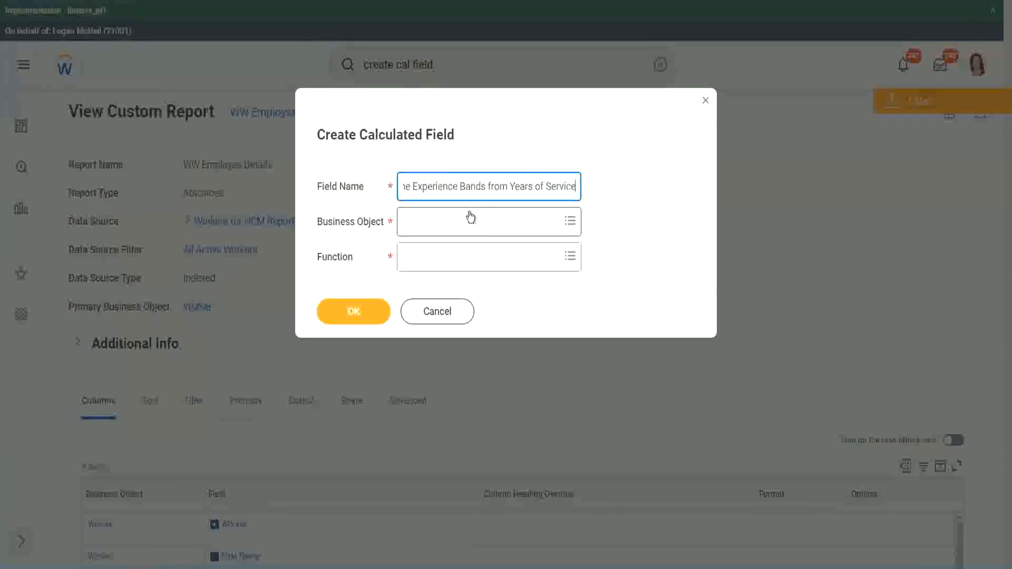
# Set the new calculated field's business object to Worker and its function to Evaluate Expression Band
pyautogui.click(450, 222)
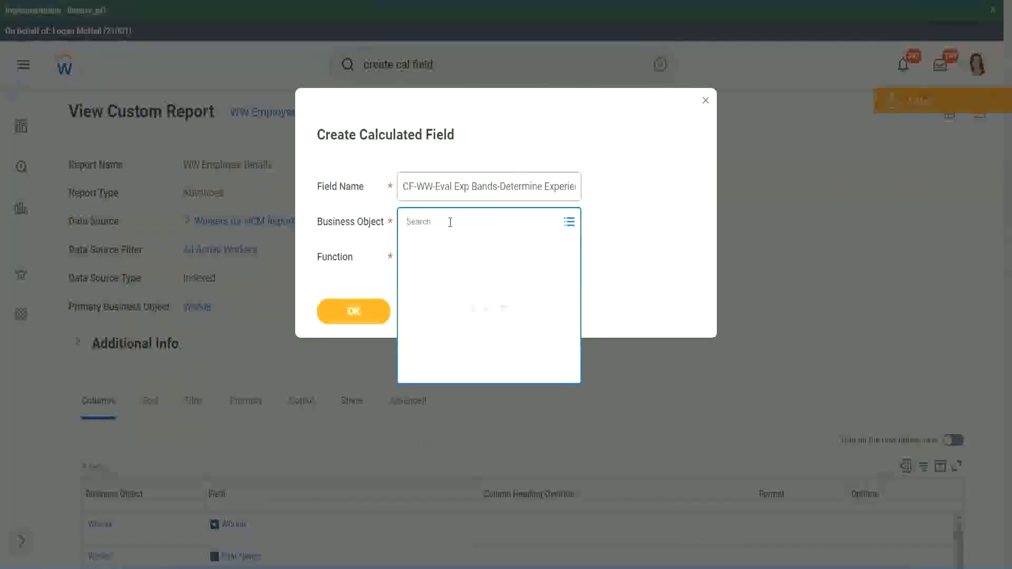
pyautogui.write('worker')
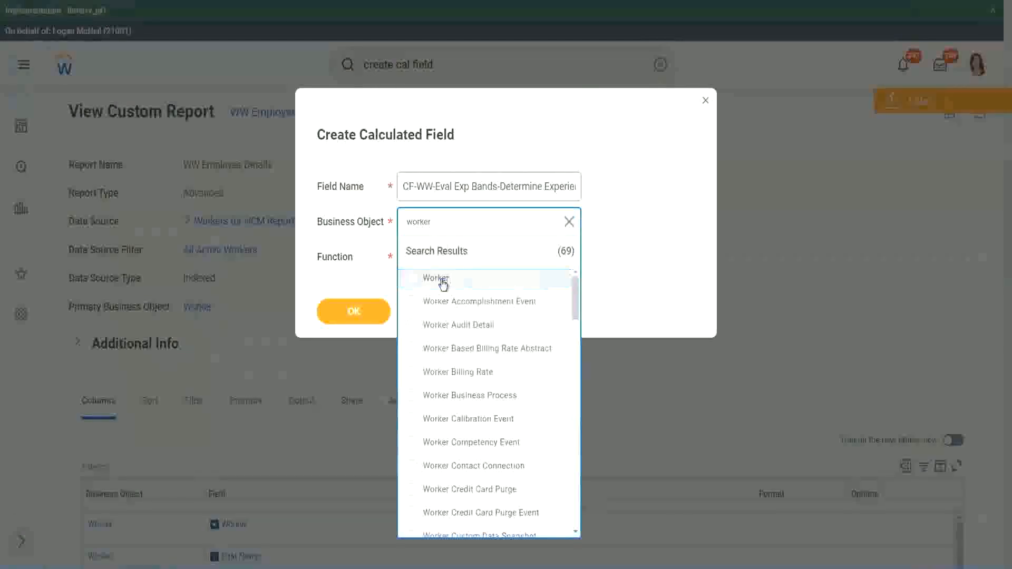
pyautogui.click(441, 283)
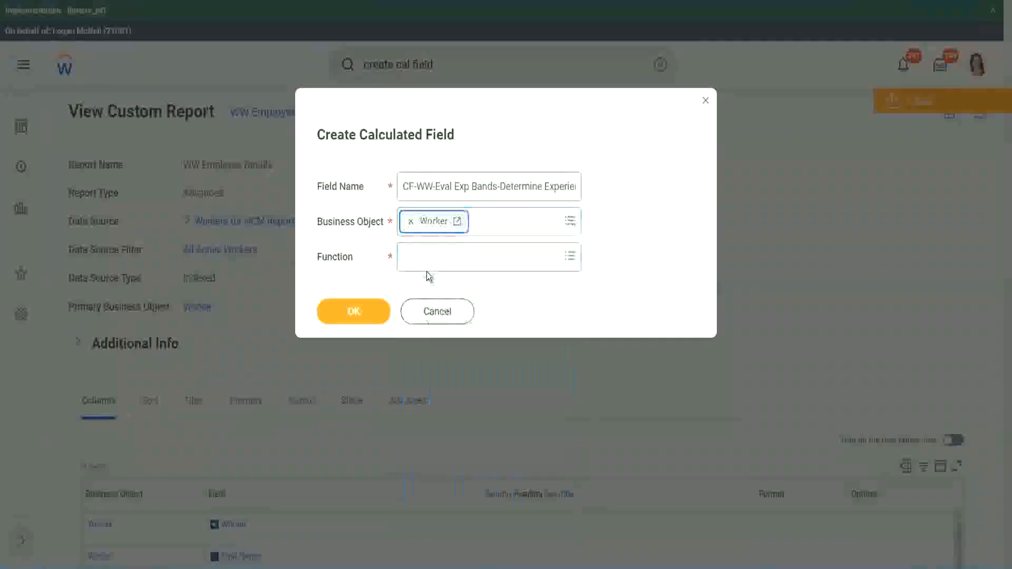
pyautogui.click(428, 254)
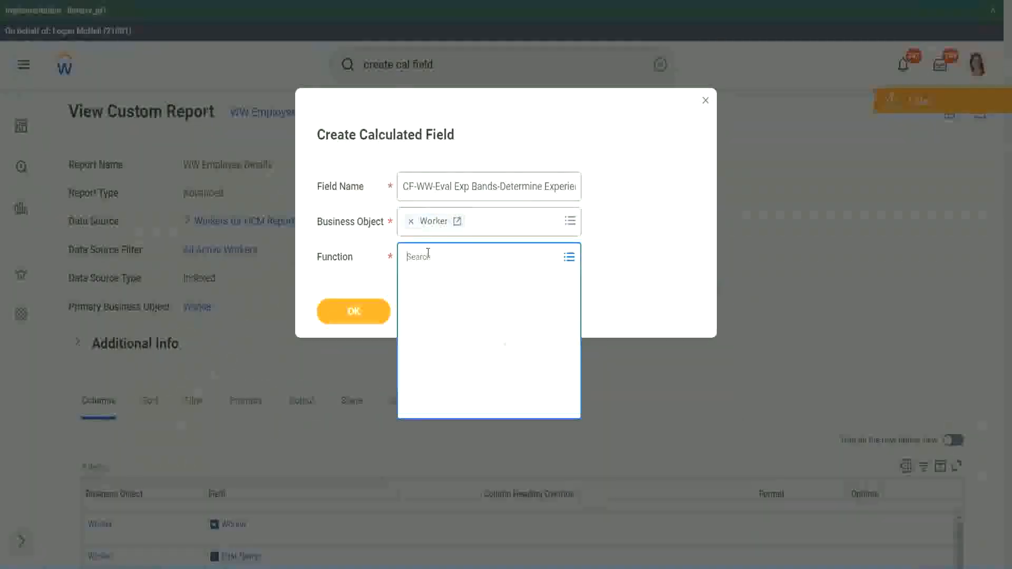
pyautogui.write('eval ex')
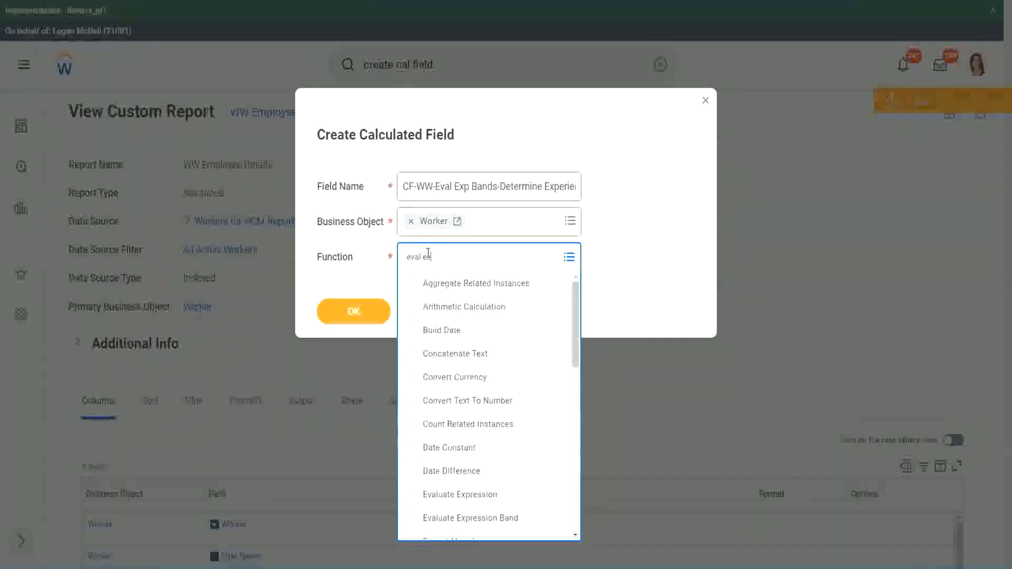
pyautogui.write('p')
pyautogui.press('Return')
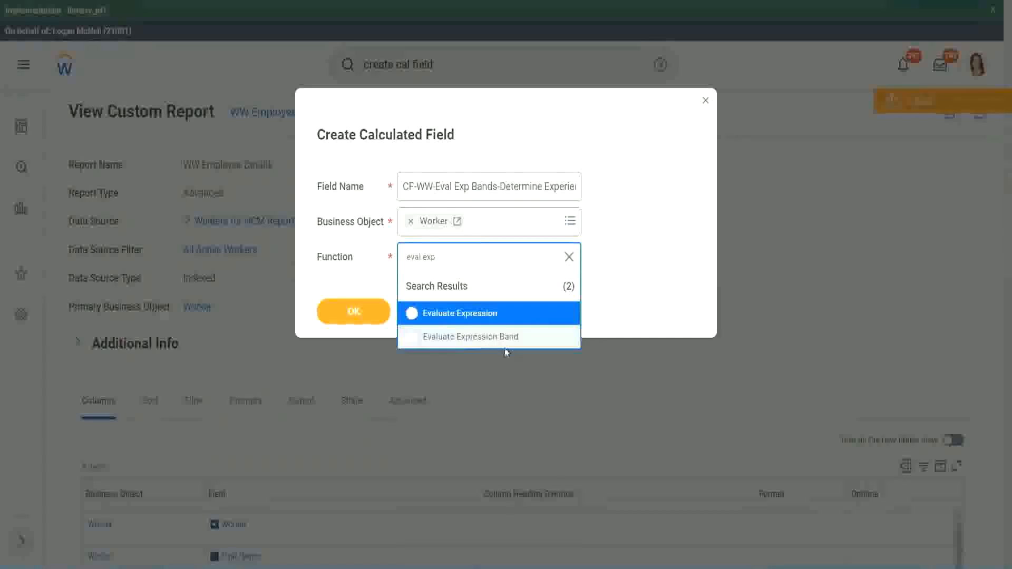
pyautogui.click(510, 340)
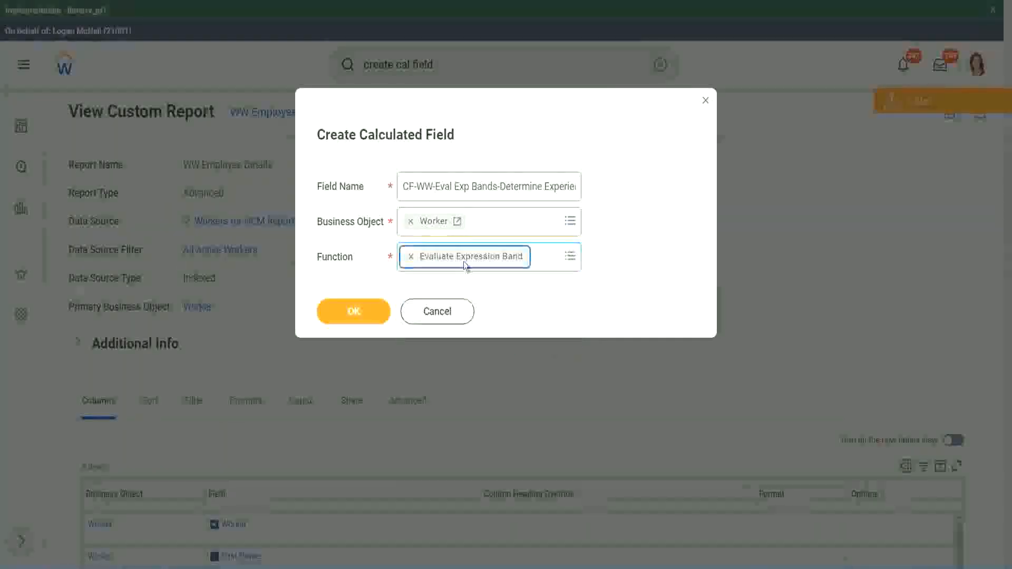
# Shorten "Bands" to "Band" after "Eval Exp" in the field name and proceed to the field's calculation setup
pyautogui.click(497, 186)
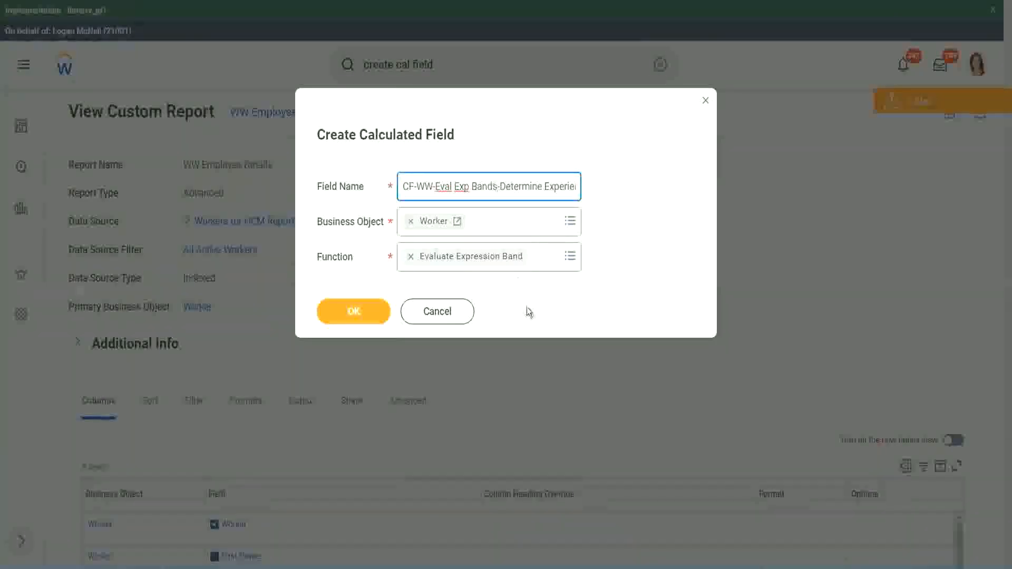
pyautogui.press('BackSpace')
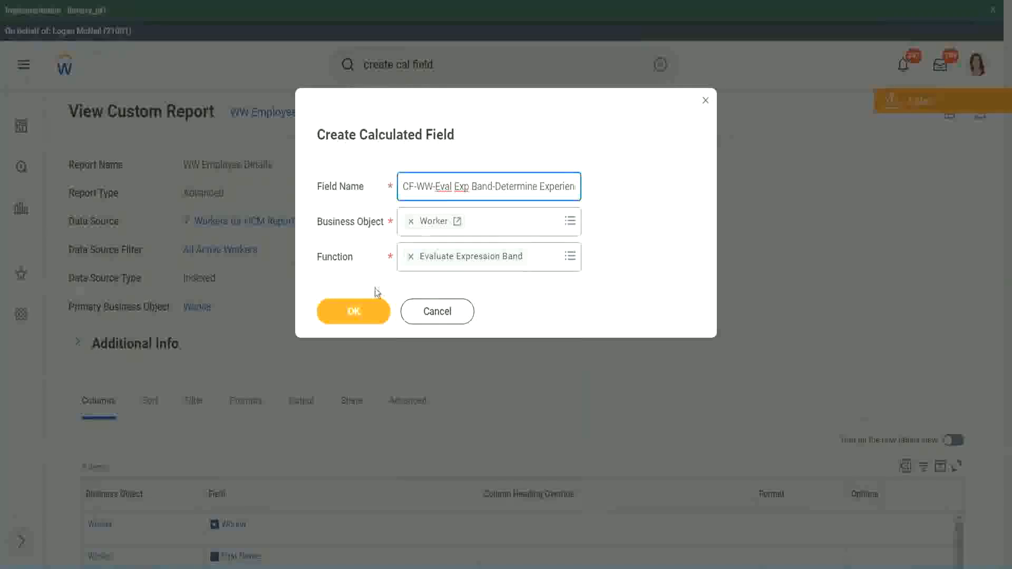
pyautogui.click(354, 311)
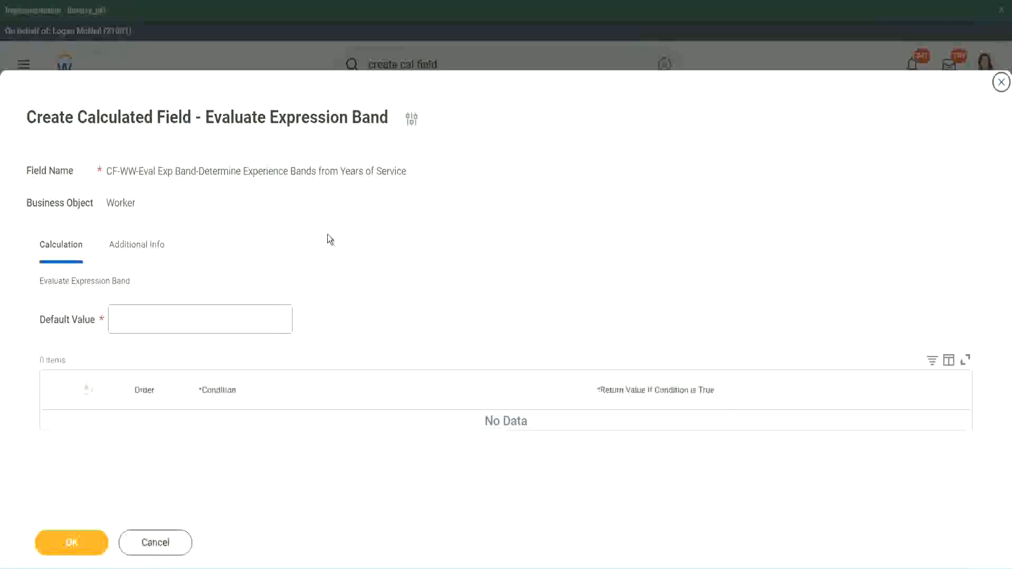
# Set the calculation's default value to "-" and add the first condition row
pyautogui.click(146, 325)
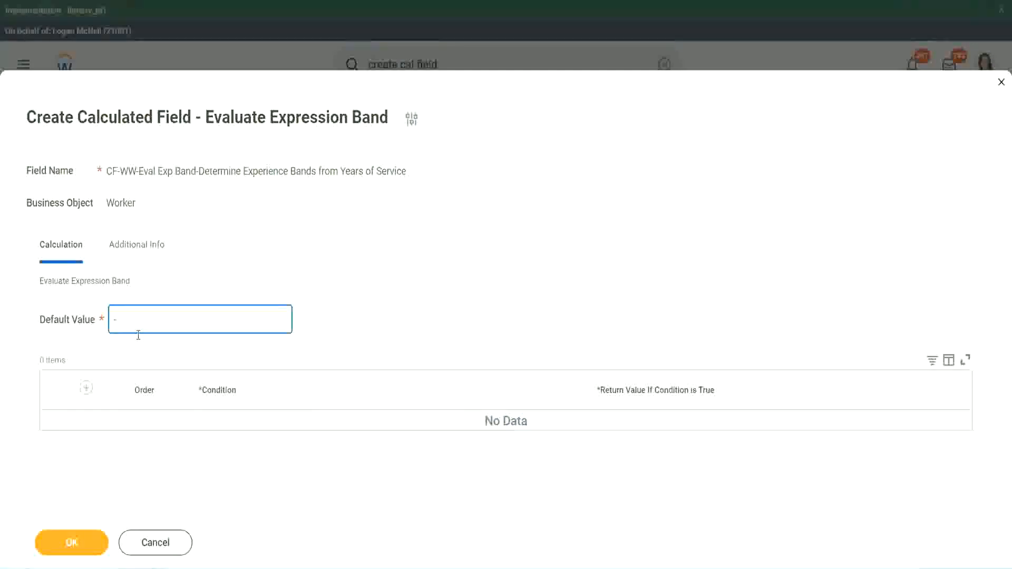
pyautogui.click(87, 388)
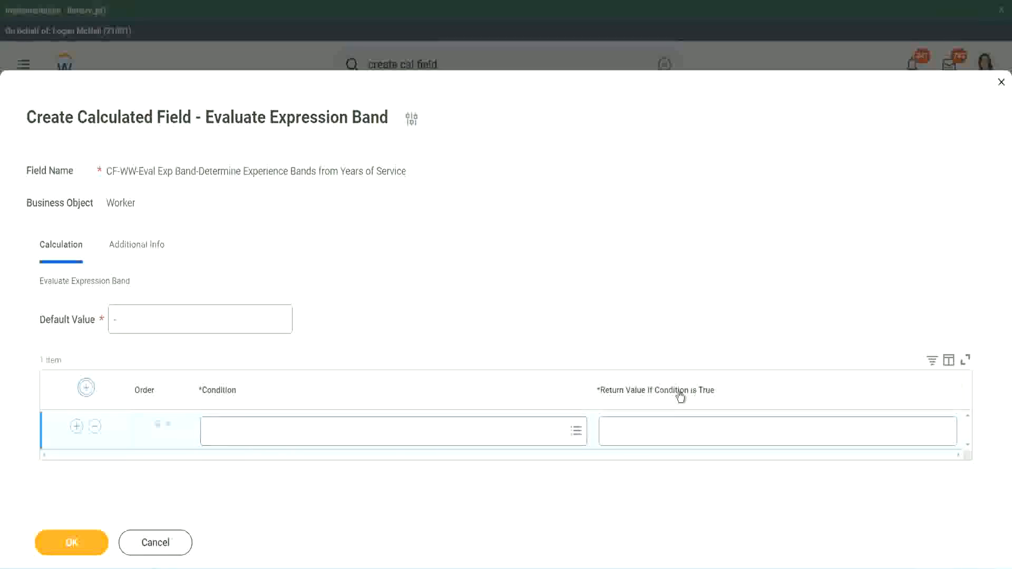
pyautogui.click(658, 431)
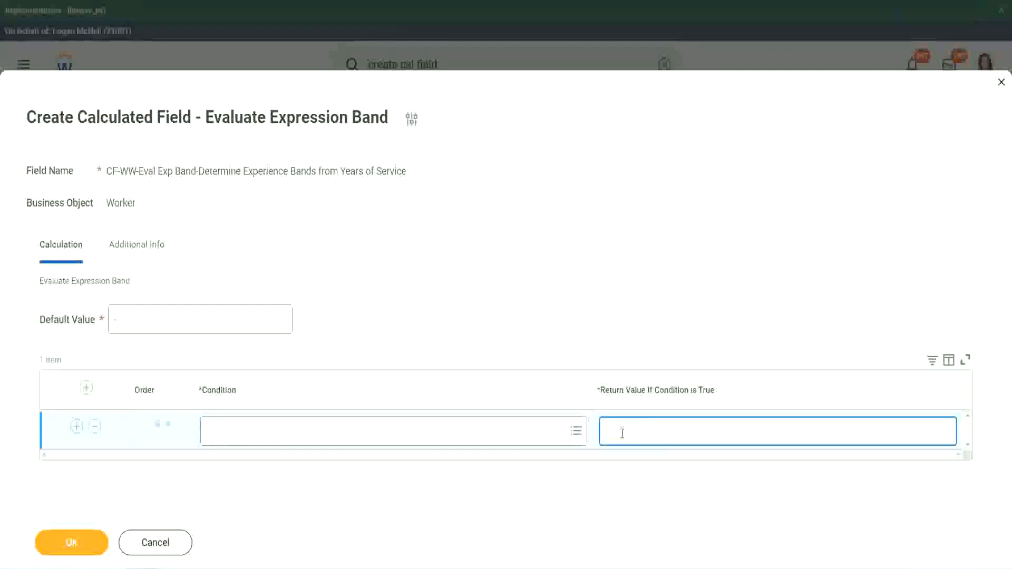
pyautogui.write('adkadjadjadjadj')
pyautogui.press('BackSpace')
pyautogui.press('BackSpace')
pyautogui.press('BackSpace')
pyautogui.press('BackSpace')
pyautogui.press('BackSpace')
pyautogui.press('BackSpace')
pyautogui.press('BackSpace')
pyautogui.press('BackSpace')
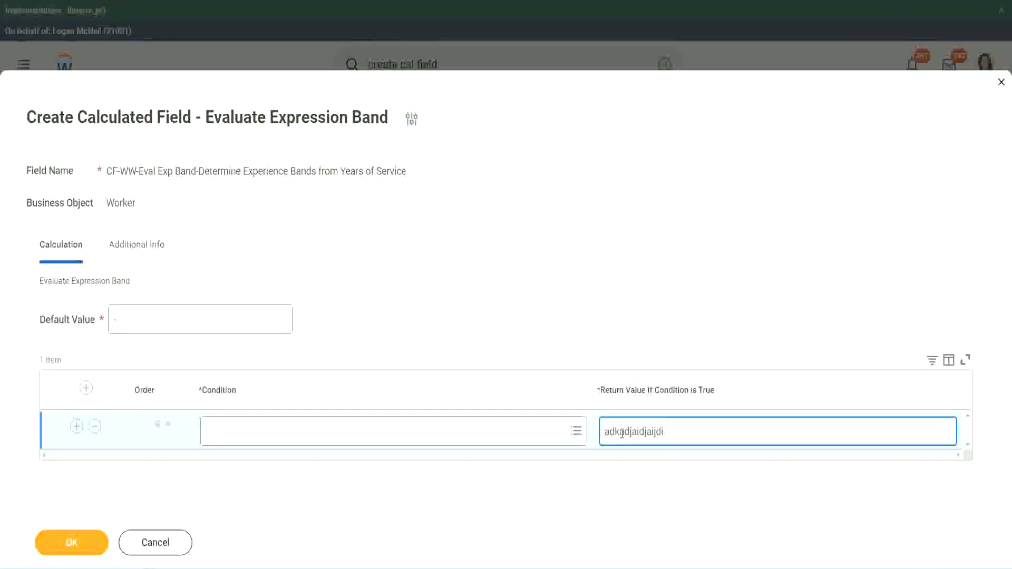
pyautogui.press('BackSpace')
pyautogui.press('BackSpace')
pyautogui.press('BackSpace')
pyautogui.press('BackSpace')
pyautogui.press('BackSpace')
pyautogui.press('BackSpace')
pyautogui.press('BackSpace')
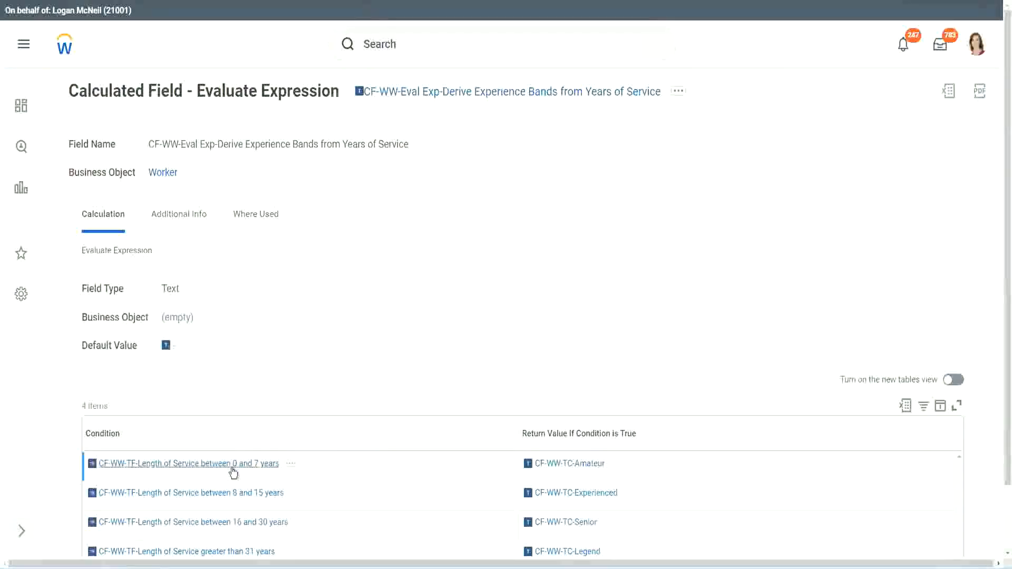
# Give the first row the copied condition "CF-WW-TF-Length of Service between 0 and 7 years" and the return value "Amateur"
pyautogui.rightClick(234, 467)
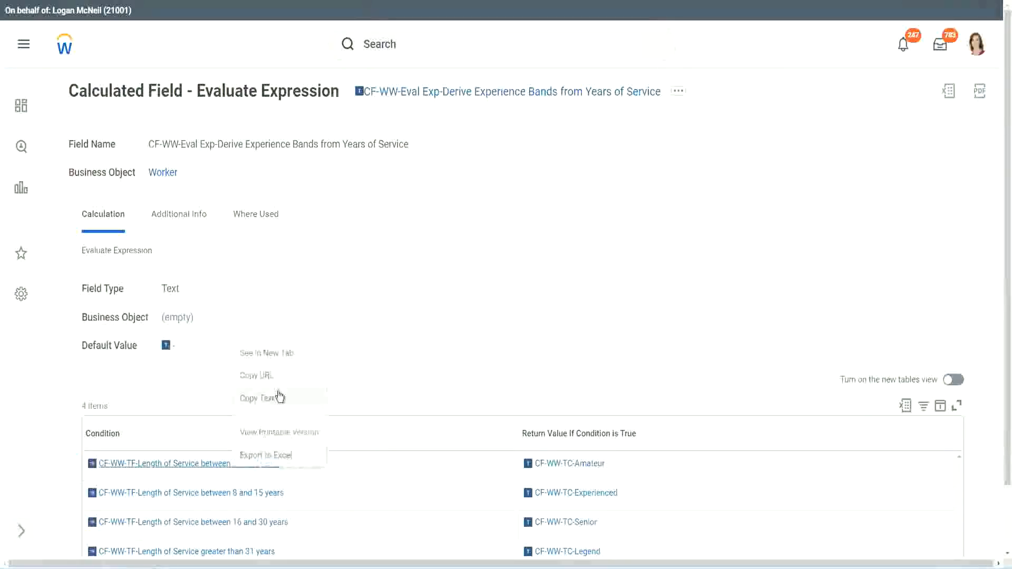
pyautogui.click(274, 397)
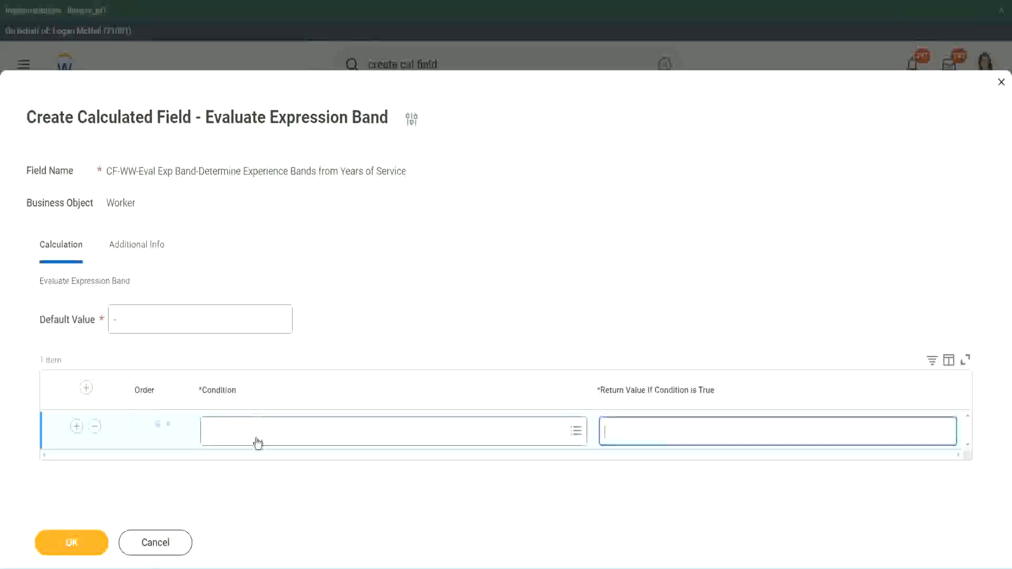
pyautogui.click(257, 439)
pyautogui.write('CF-WW-TF-Length of Service between 0 and 7 years')
pyautogui.press('Return')
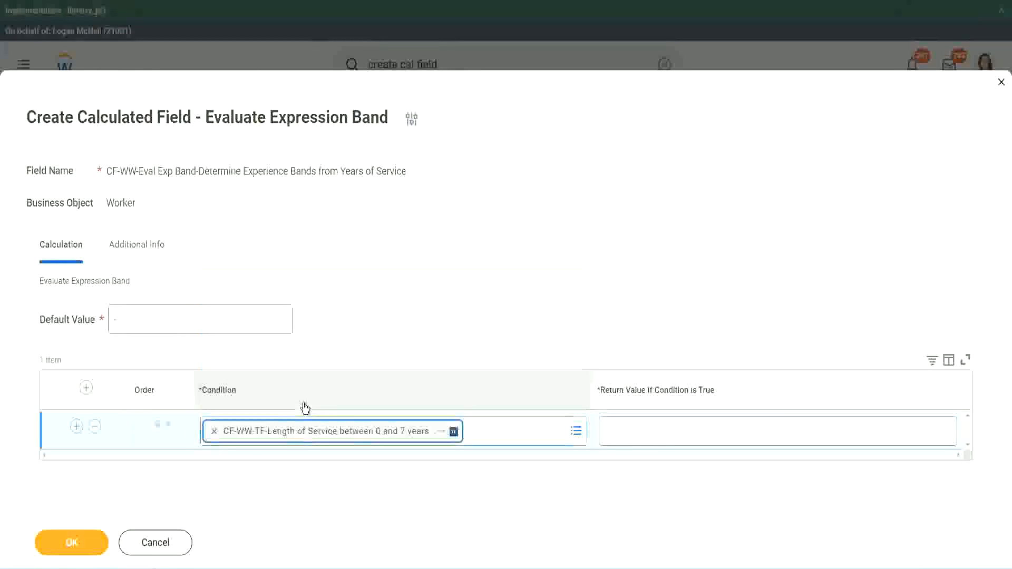
pyautogui.click(639, 421)
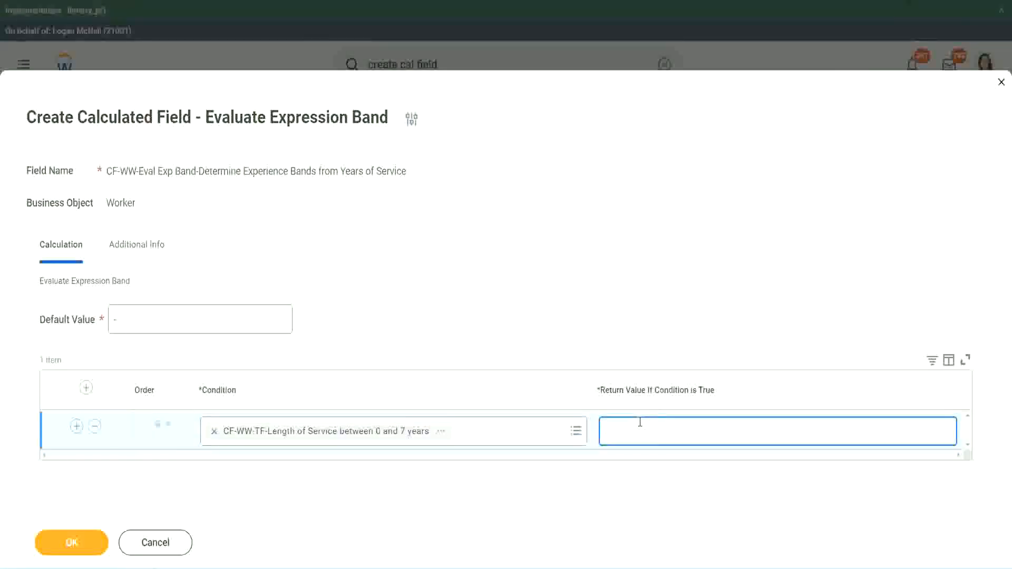
pyautogui.write('Amateur')
# Add three more empty condition rows to the Evaluate Expression Band table
pyautogui.click(77, 425)
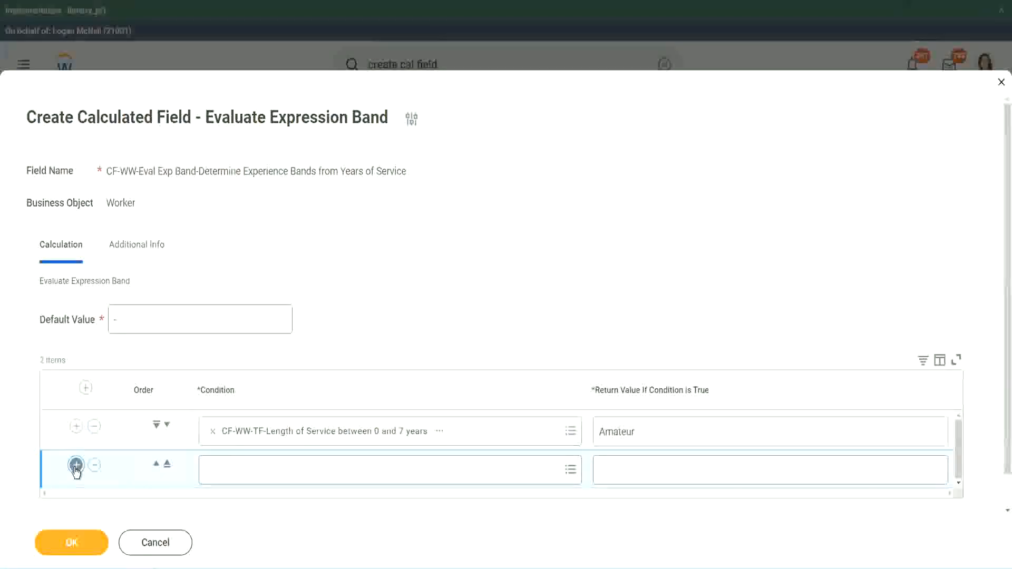
pyautogui.click(76, 467)
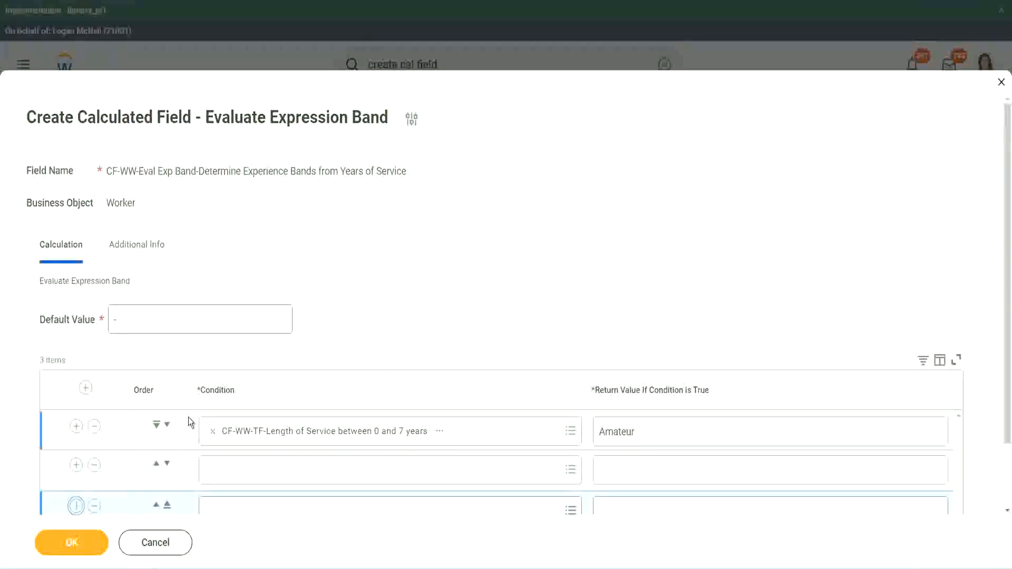
pyautogui.click(76, 428)
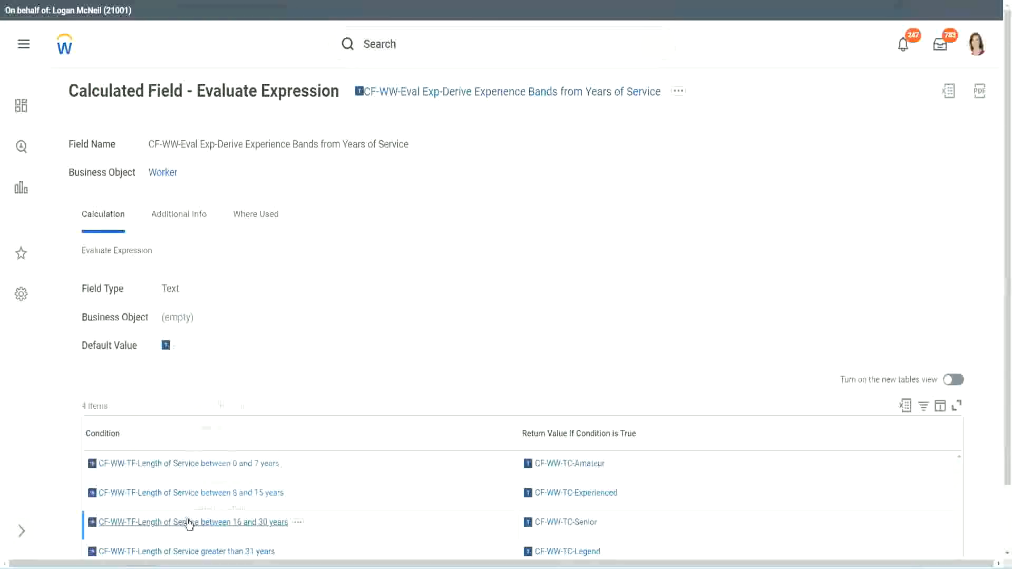
# Copy the condition "CF-WW-TF-Length of Service between 16 and 30 years" into the second row and move that row down to third place
pyautogui.rightClick(187, 521)
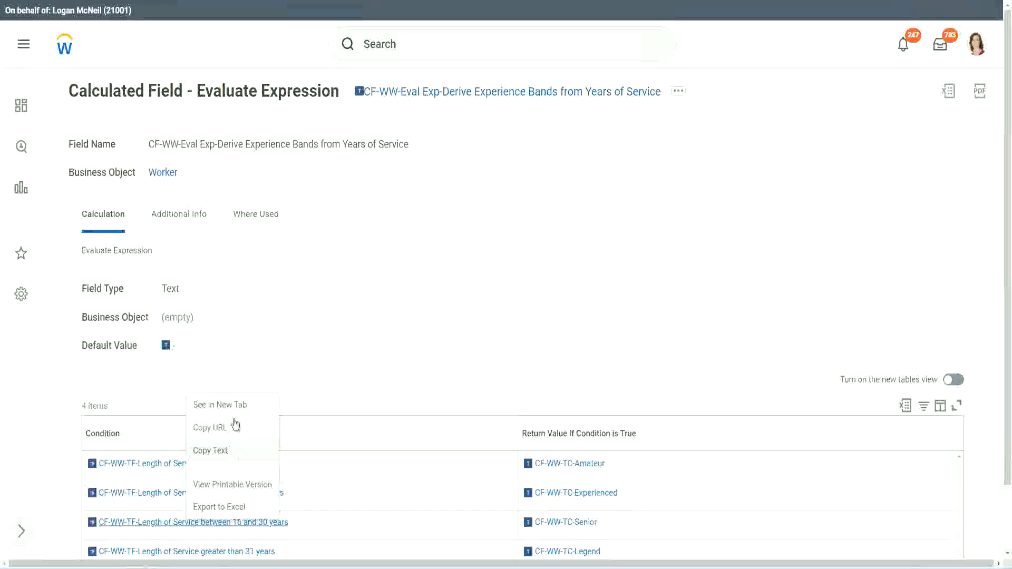
pyautogui.click(237, 425)
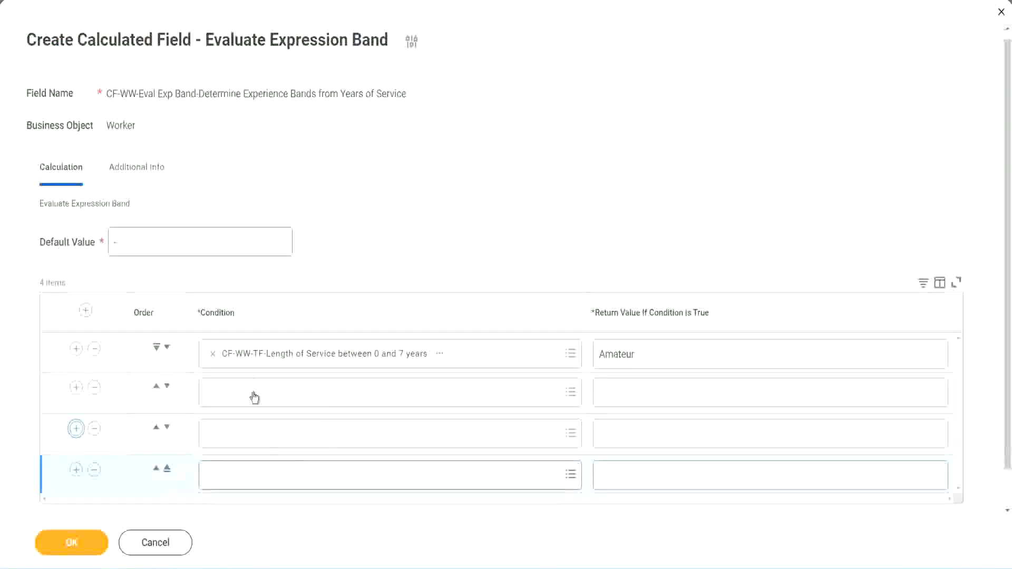
pyautogui.click(255, 391)
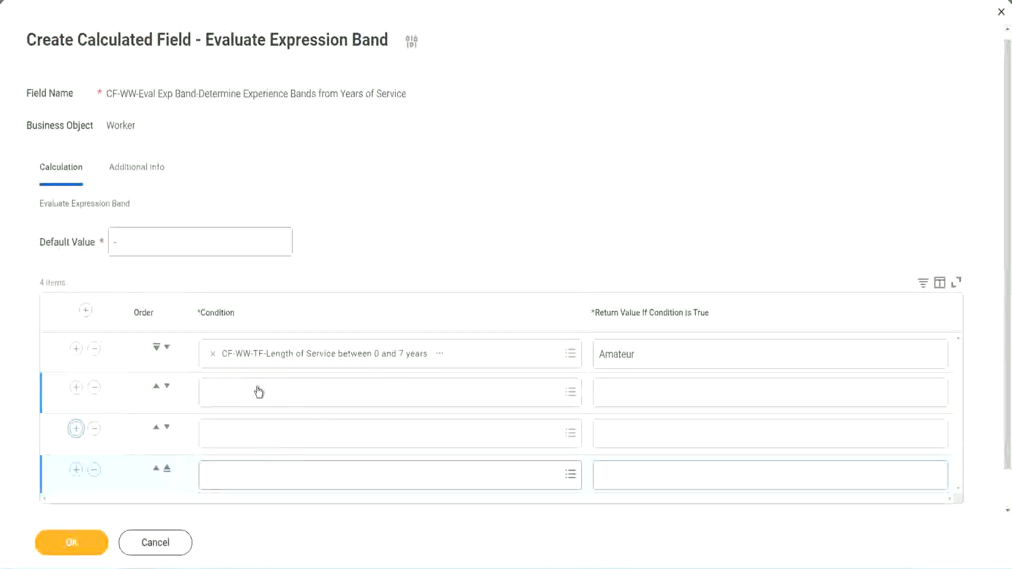
pyautogui.write('CF-WW-TF-Length of Service between 16 and 30 years')
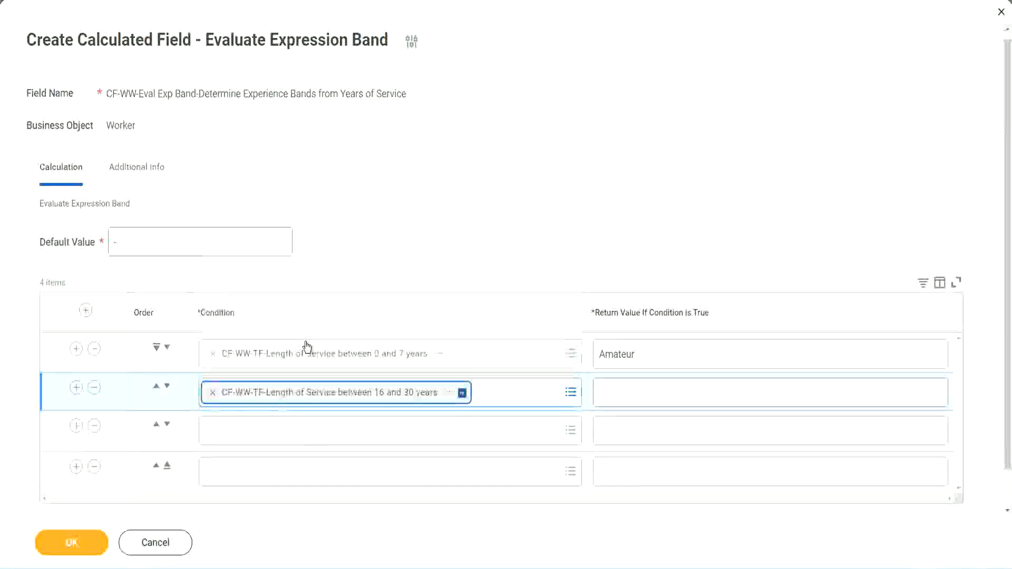
pyautogui.click(167, 386)
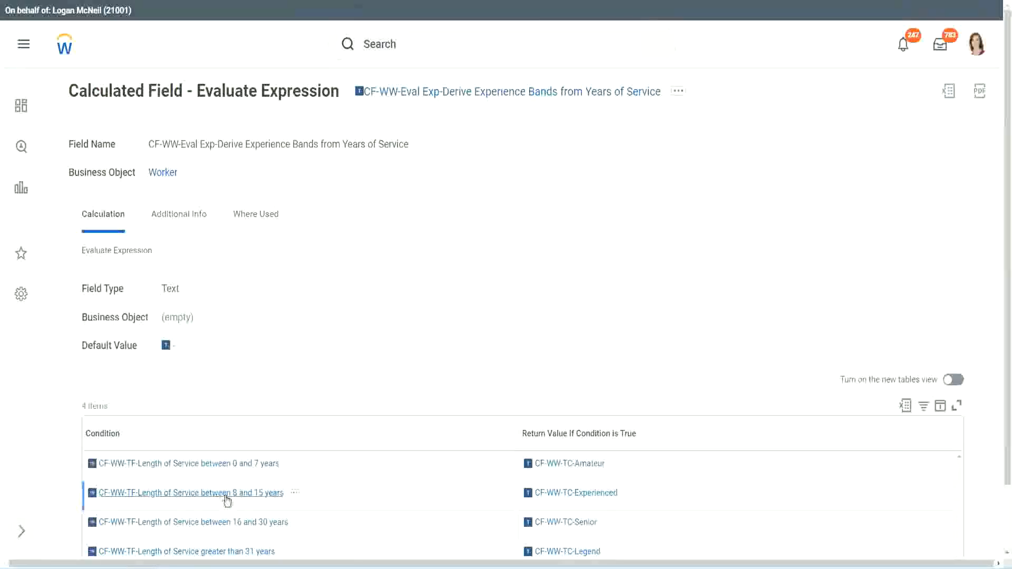
# Copy the condition "CF-WW-TF-Length of Service between 8 and 15 years" from the existing calculated field into the empty second row
pyautogui.rightClick(227, 500)
pyautogui.click(236, 424)
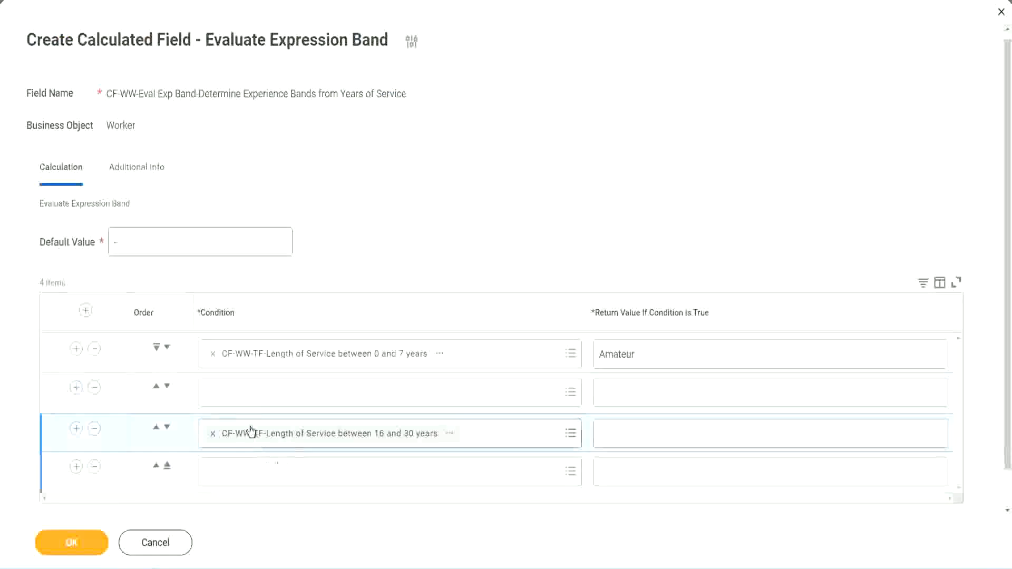
pyautogui.click(253, 403)
pyautogui.write('CF-WW-TF-Length of Service between 8 and 15 years')
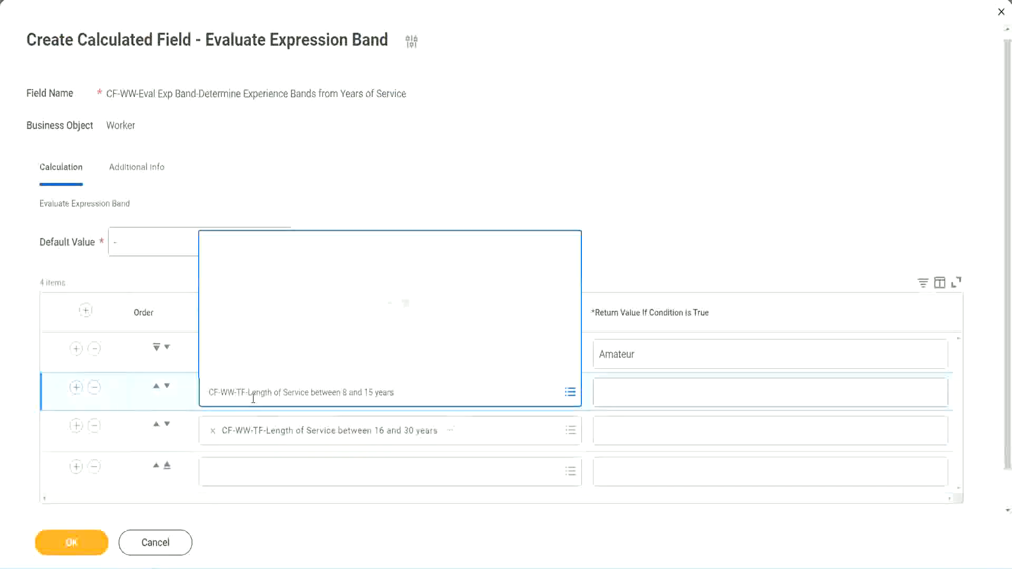
pyautogui.press('Return')
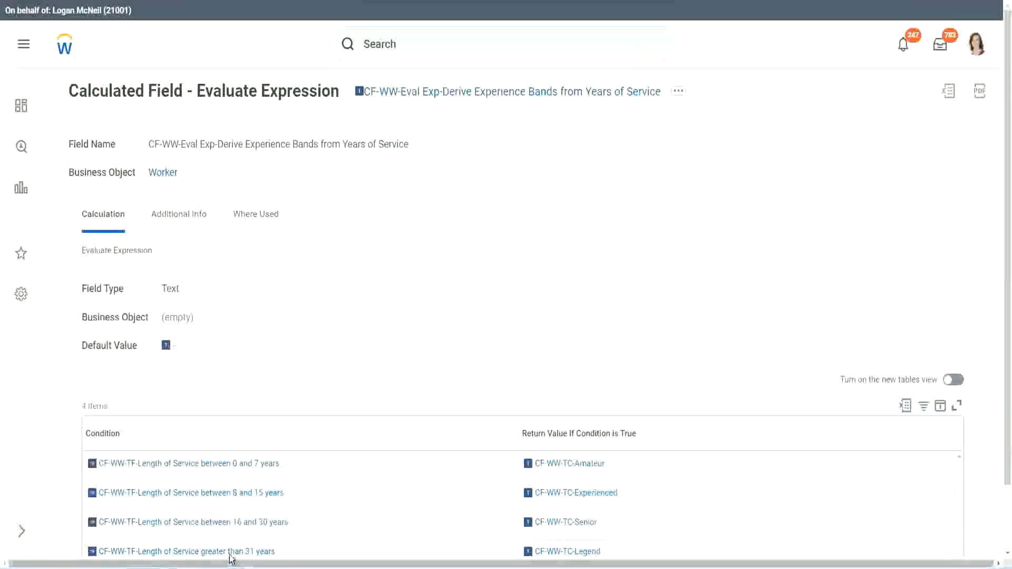
# Copy the condition "CF-WW-TF-Length of Service greater than 31 years" from the existing calculated field into the fourth row
pyautogui.rightClick(289, 525)
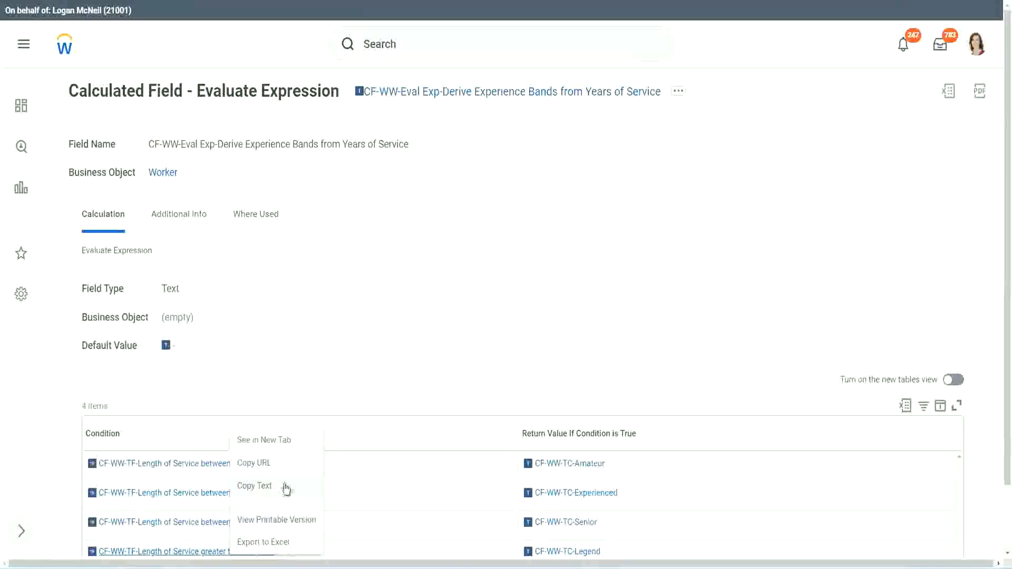
pyautogui.click(288, 494)
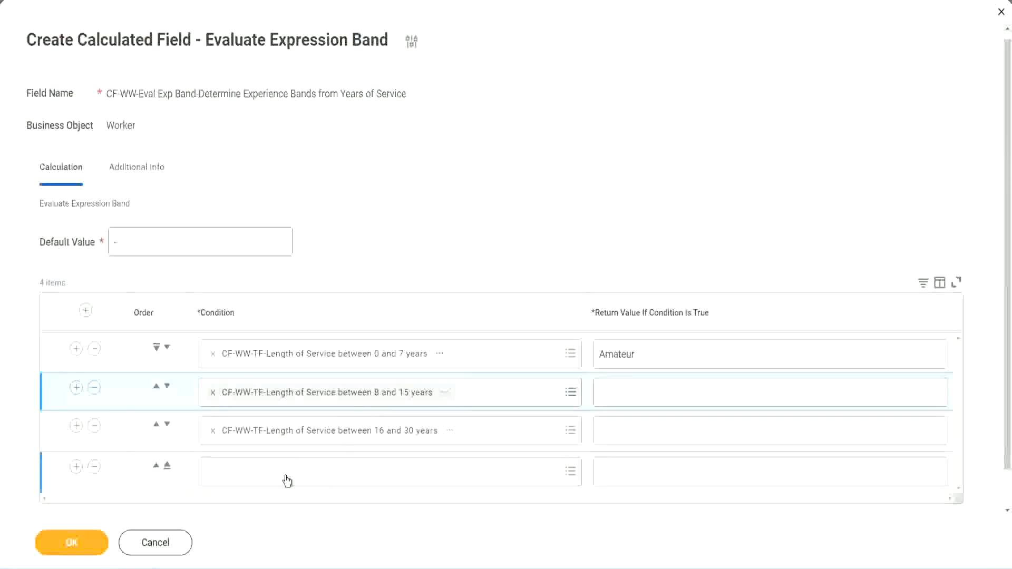
pyautogui.click(291, 465)
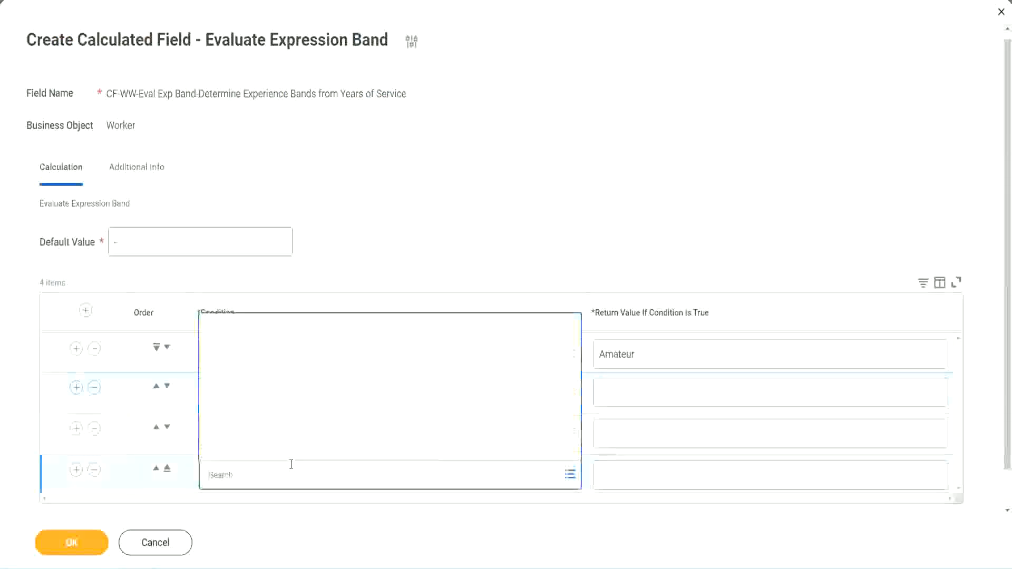
pyautogui.hotkey('ctrl', 'v')
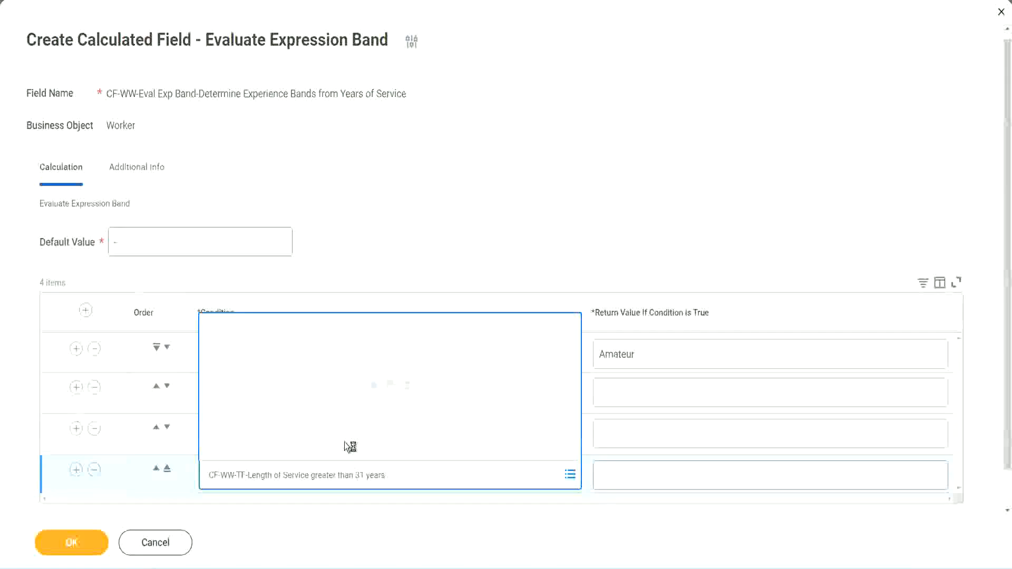
pyautogui.click(664, 474)
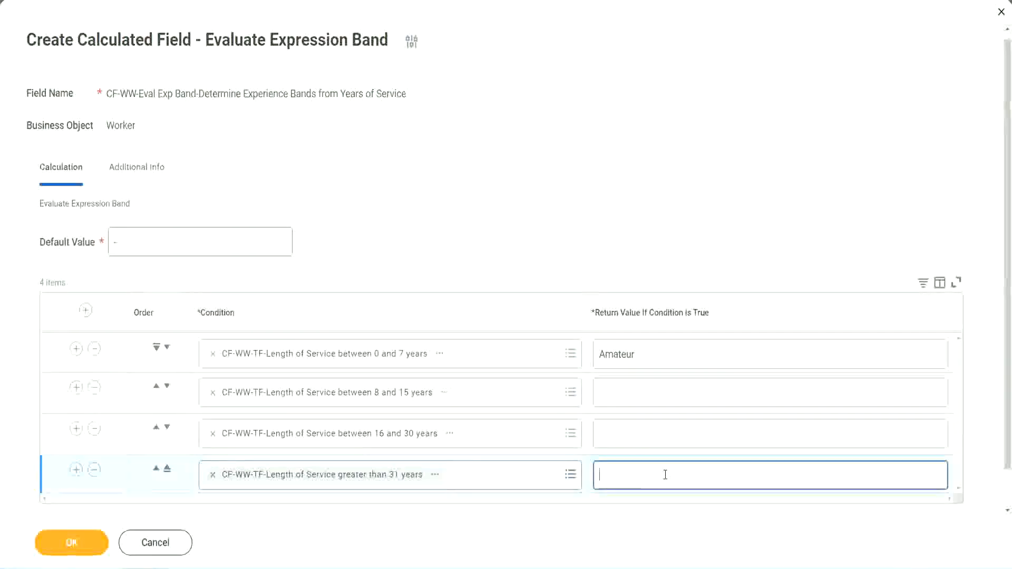
# Set the return values to Legend for greater than 31 years, Senior for 16 to 30 and Experienced for 8 to 15, and save the field
pyautogui.write('Le')
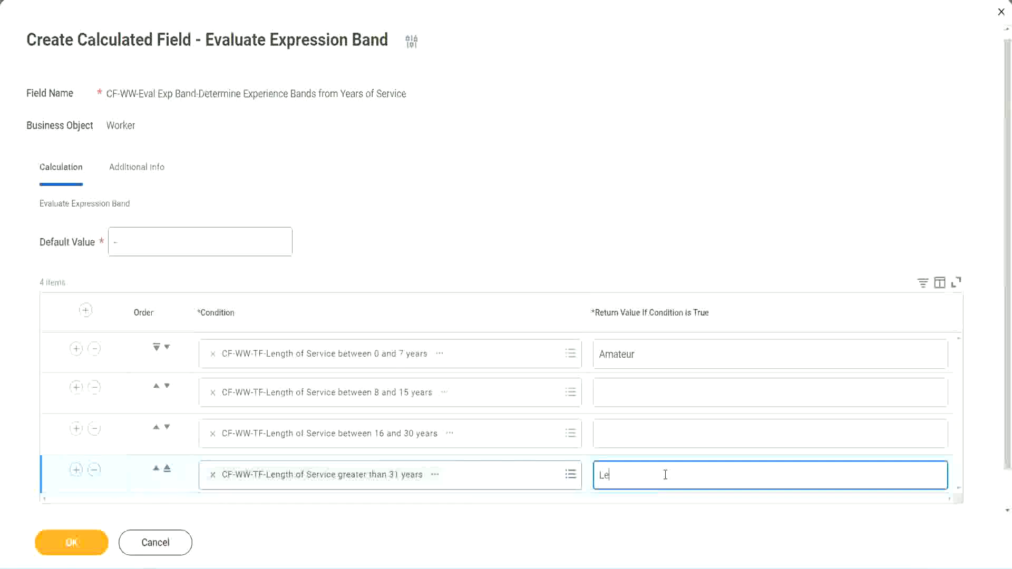
pyautogui.write('gend')
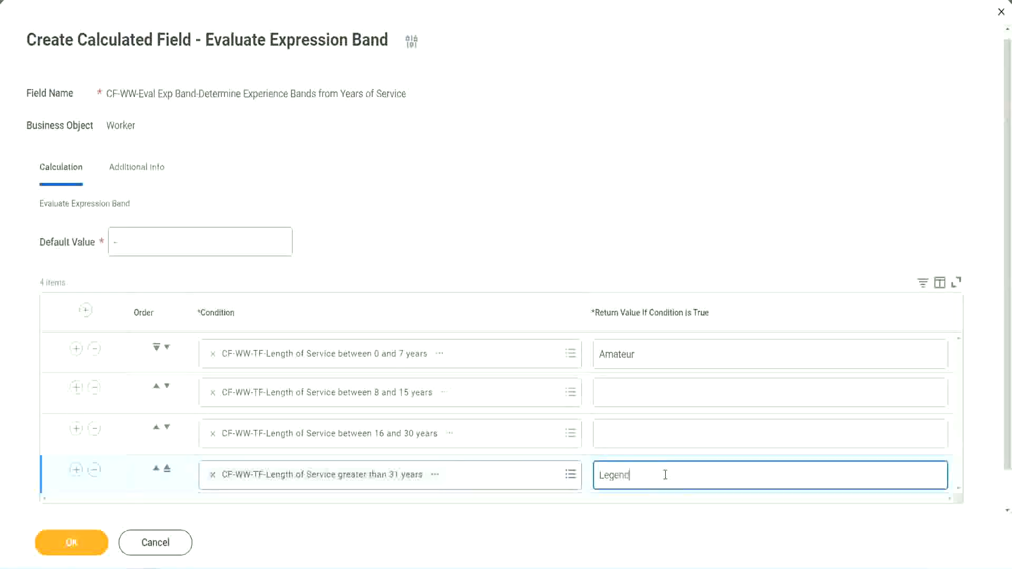
pyautogui.click(621, 432)
pyautogui.write('Senior')
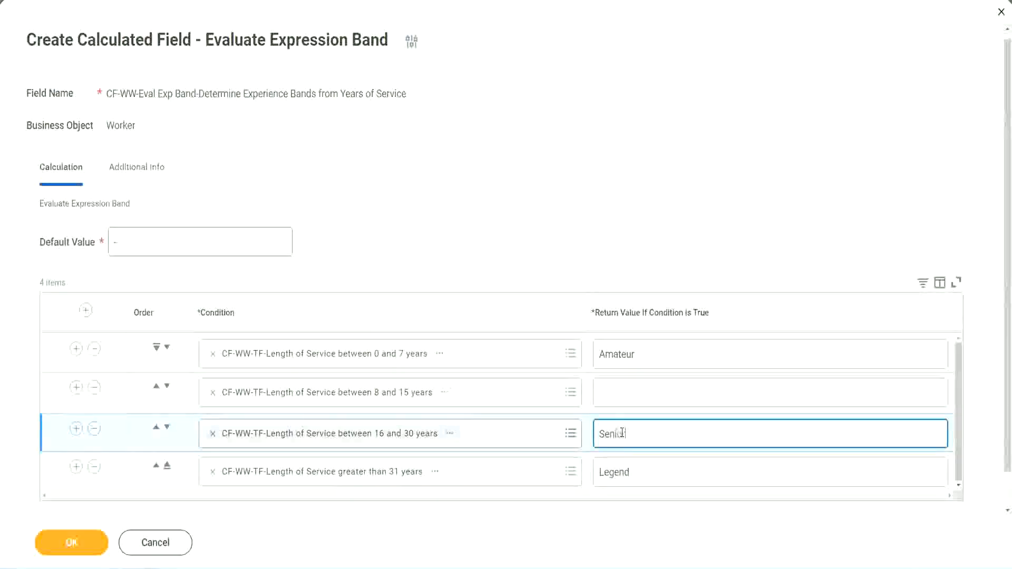
pyautogui.click(637, 393)
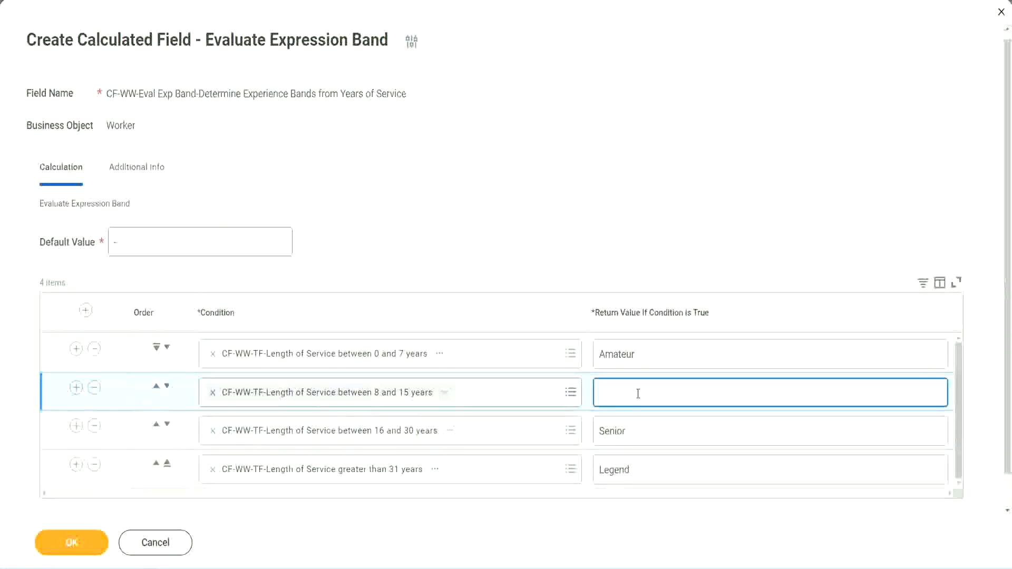
pyautogui.write('Experienced')
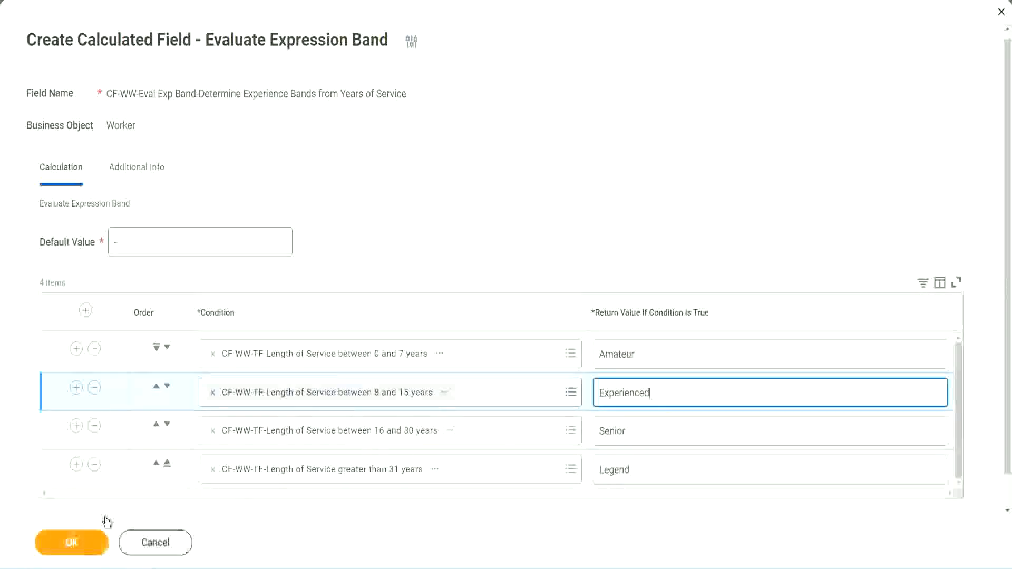
pyautogui.click(97, 537)
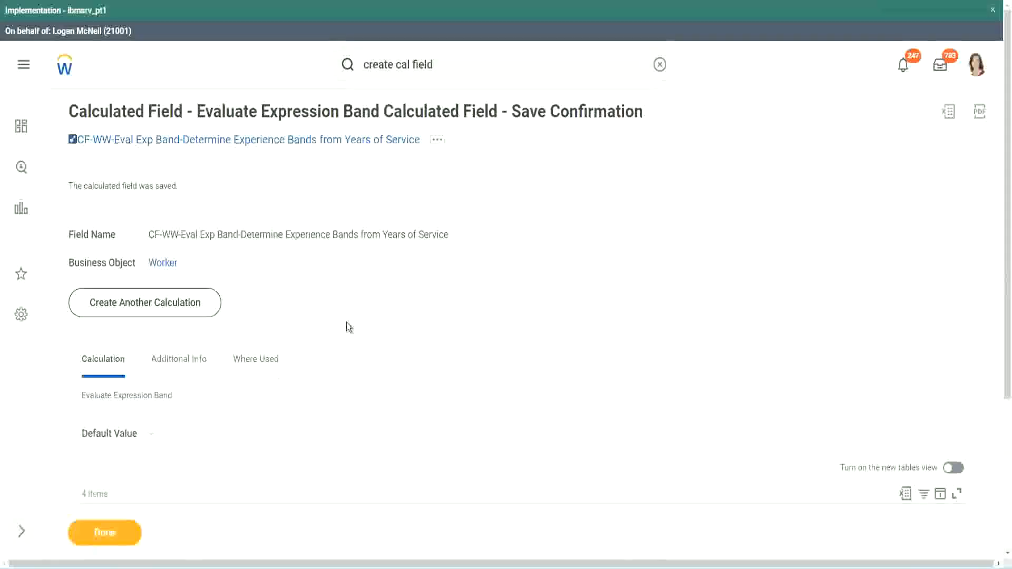
# Review each condition's return value in the saved calculated field and copy the field's name
pyautogui.scroll(-3, 346, 322)
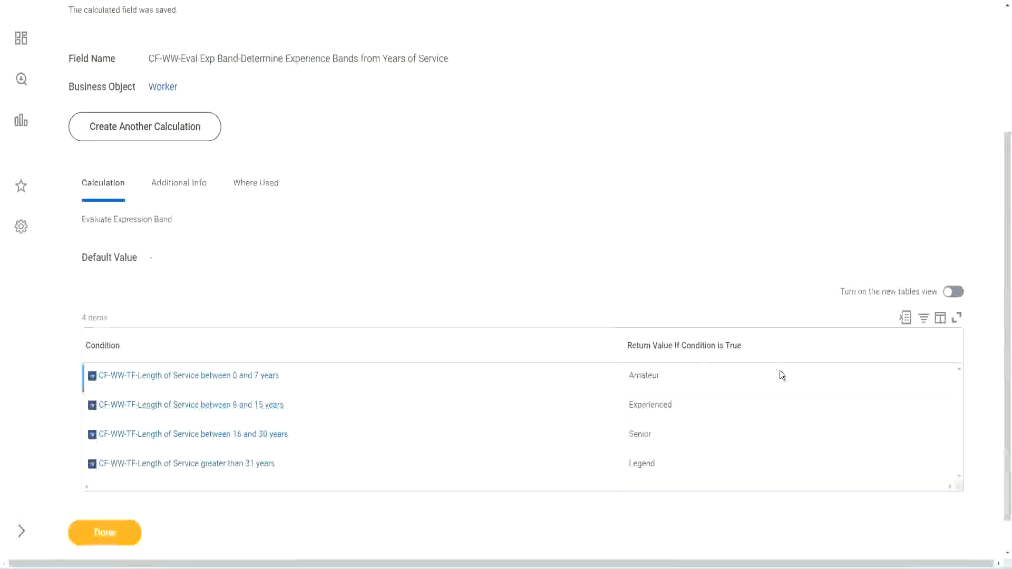
pyautogui.doubleClick(649, 374)
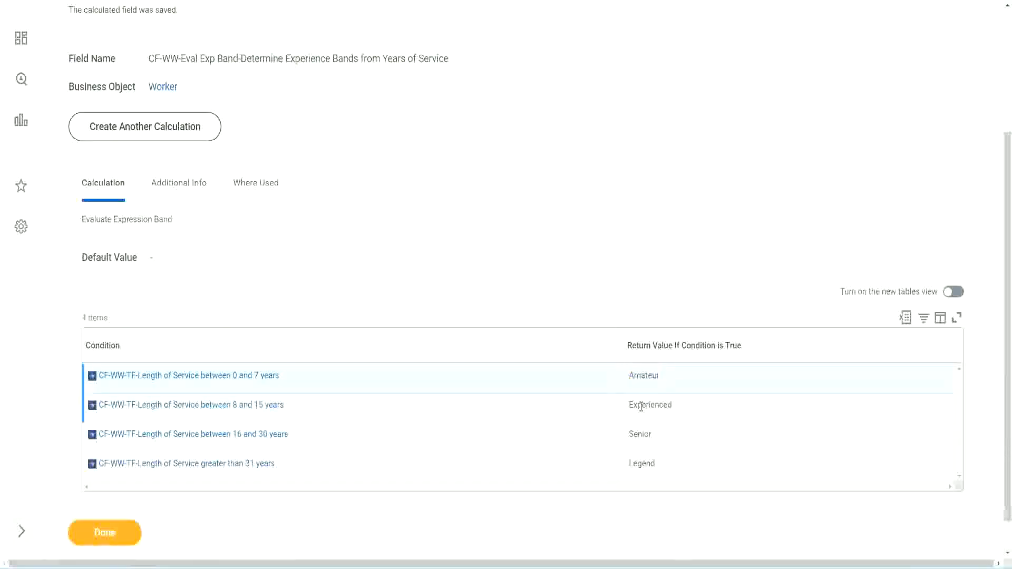
pyautogui.doubleClick(642, 406)
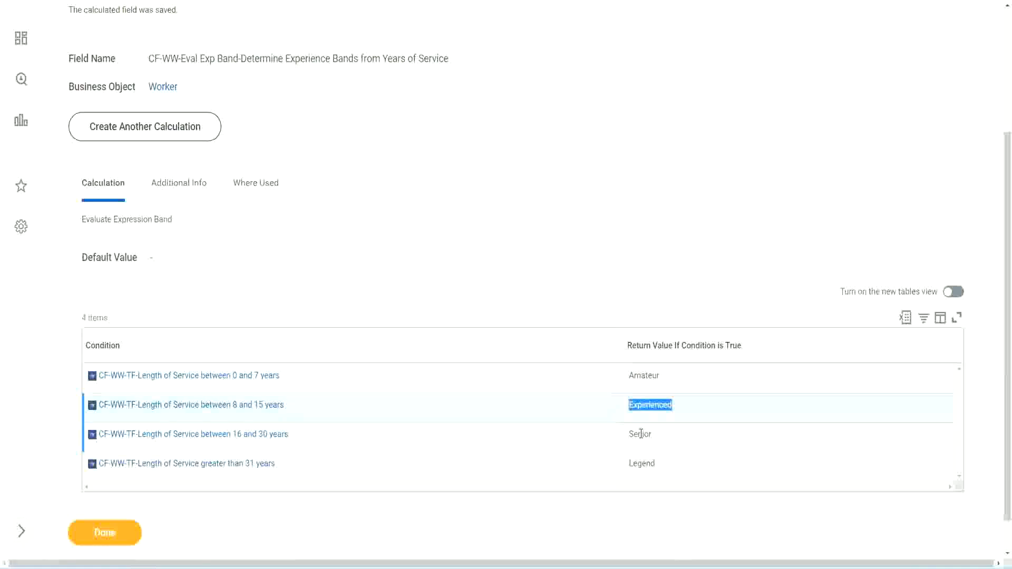
pyautogui.doubleClick(641, 433)
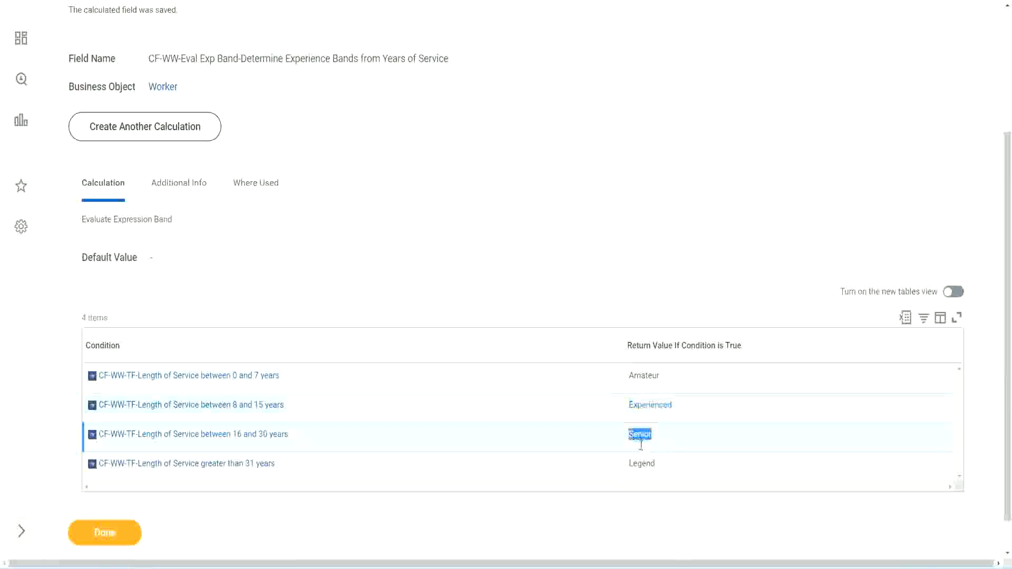
pyautogui.click(643, 459)
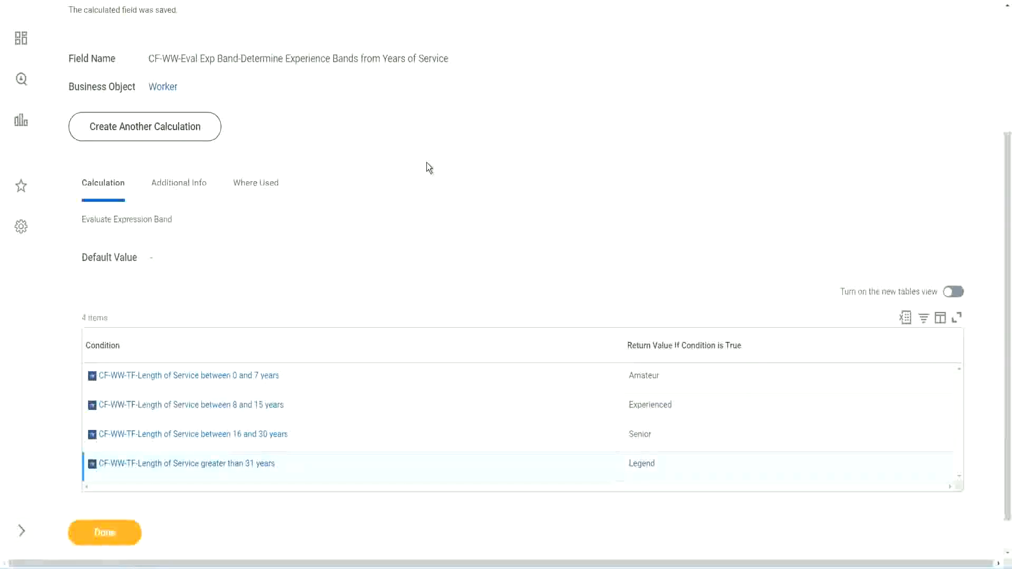
pyautogui.scroll(3, 428, 168)
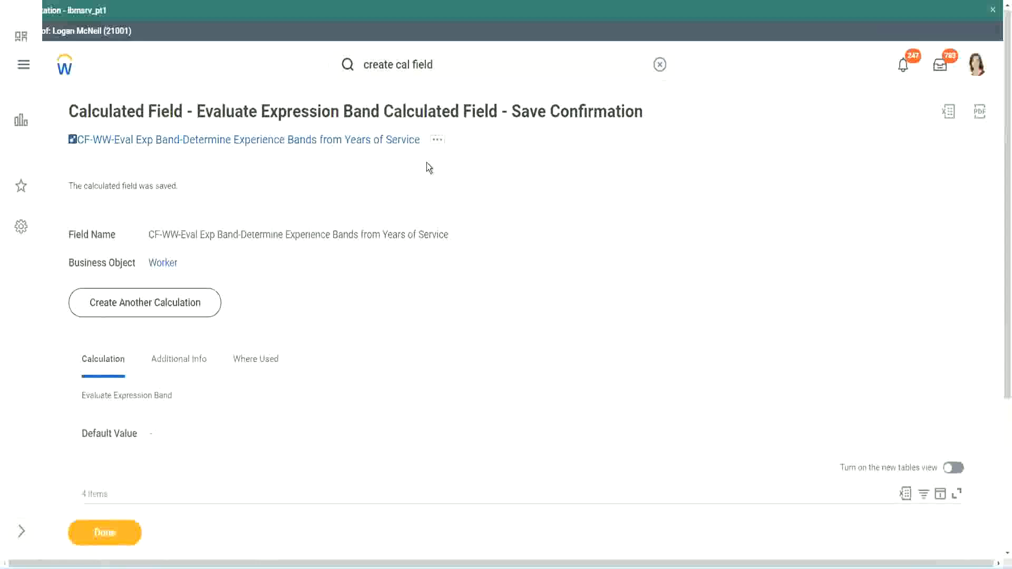
pyautogui.rightClick(331, 145)
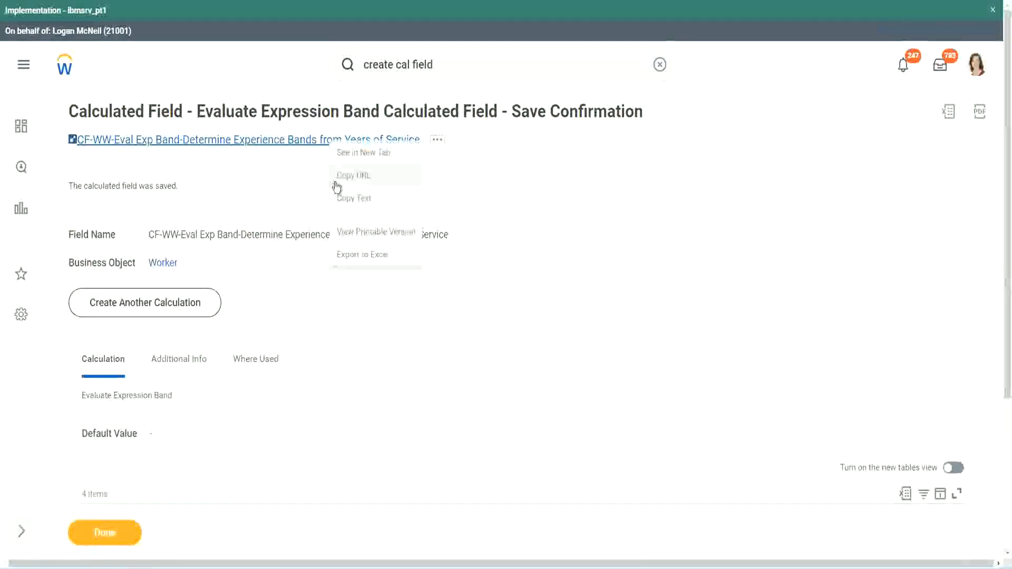
pyautogui.click(348, 201)
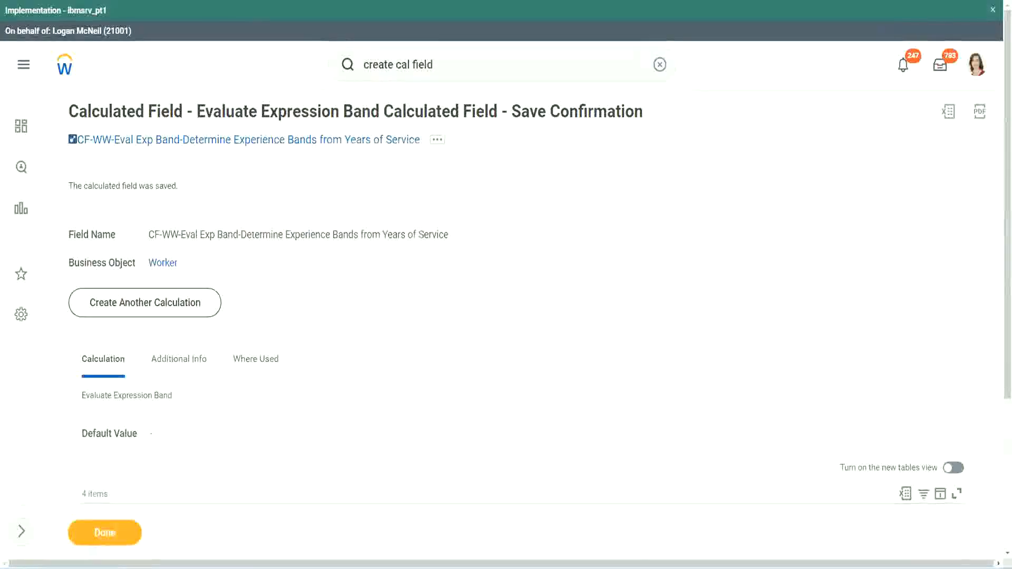
# Compare the saved condition table with the Calculated Fields functions slide and the experience band notes in Notepad++, returning to Workday
pyautogui.scroll(-2, 335, 408)
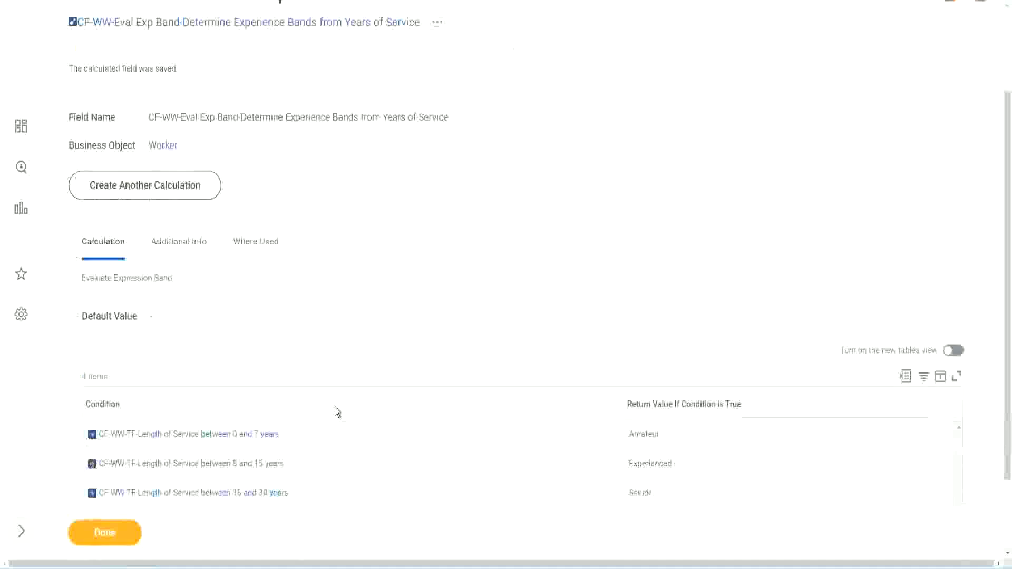
pyautogui.scroll(-1, 335, 408)
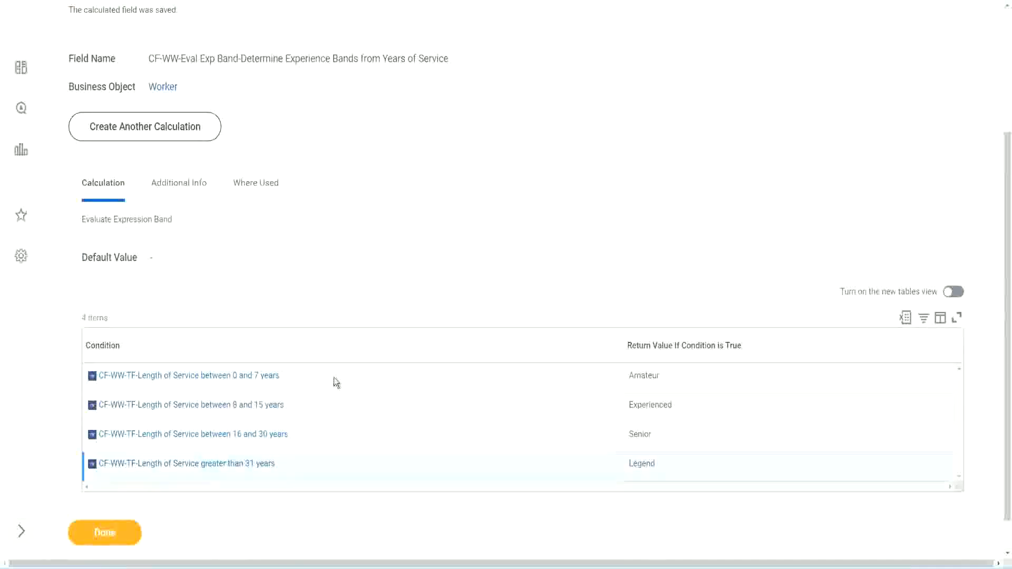
pyautogui.scroll(-1, 339, 375)
pyautogui.scroll(2, 353, 235)
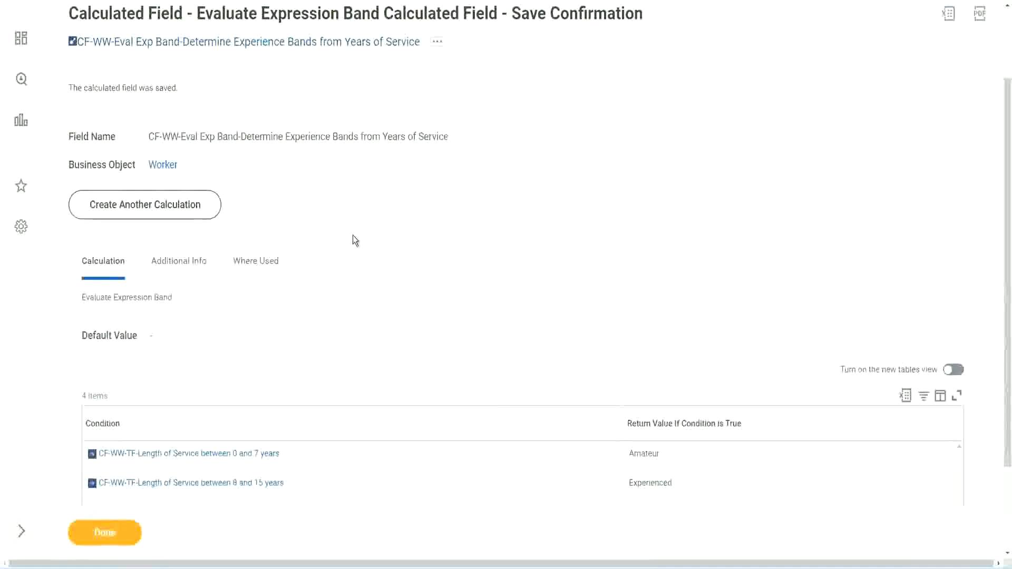
pyautogui.scroll(-2, 352, 235)
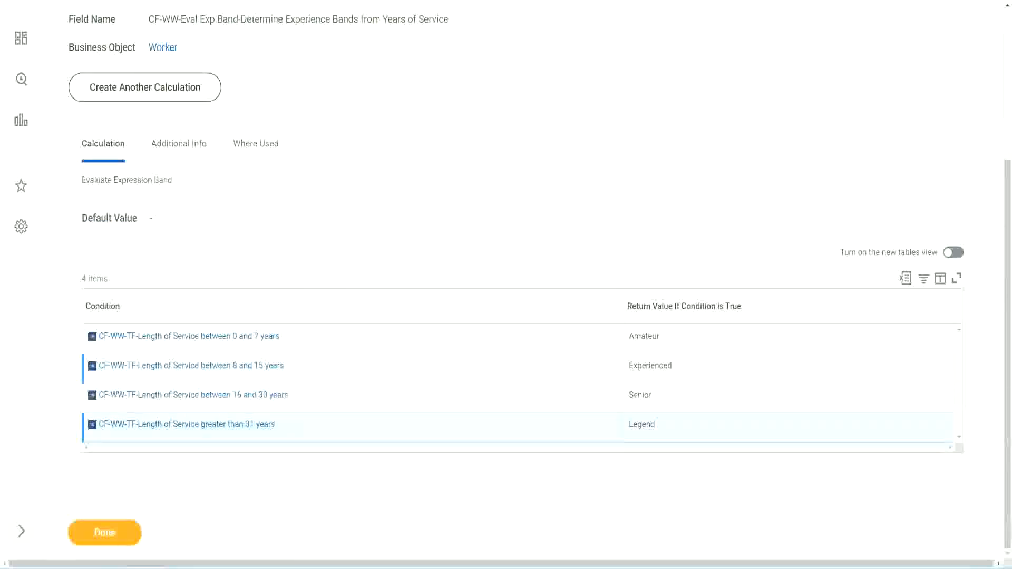
pyautogui.hotkey('alt', 'Tab')
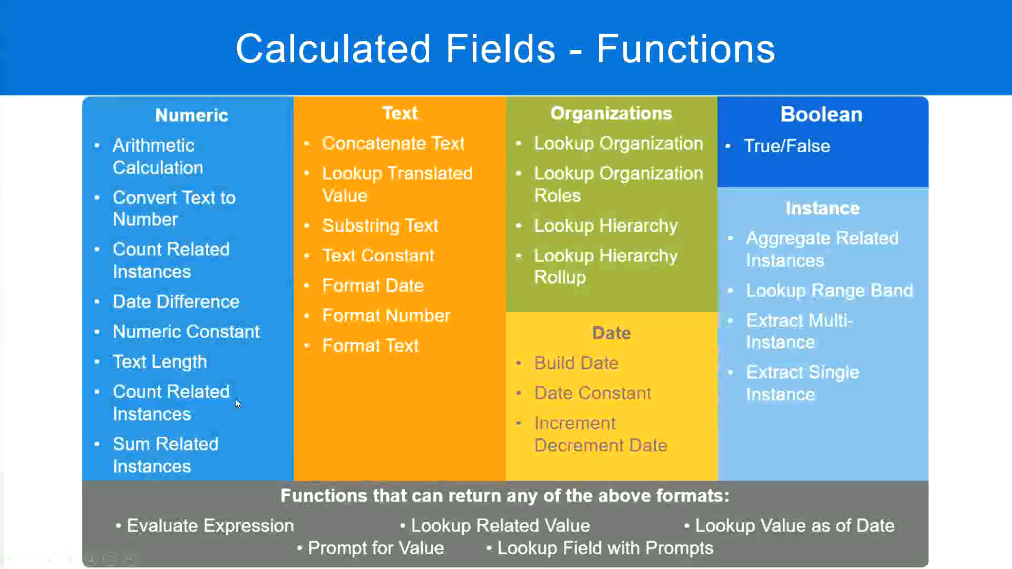
pyautogui.hotkey('alt', 'Tab')
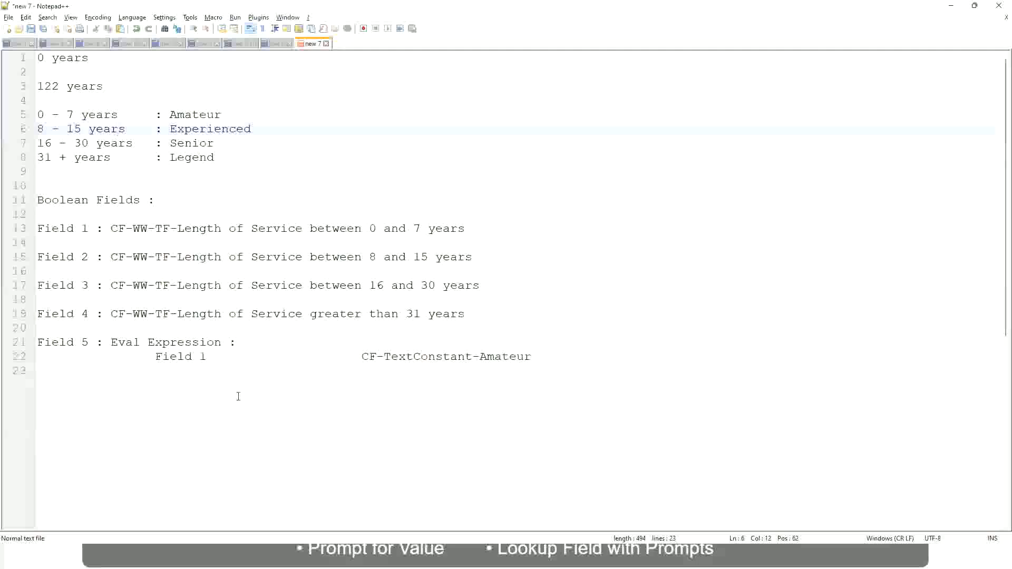
pyautogui.hotkey('alt', 'Tab')
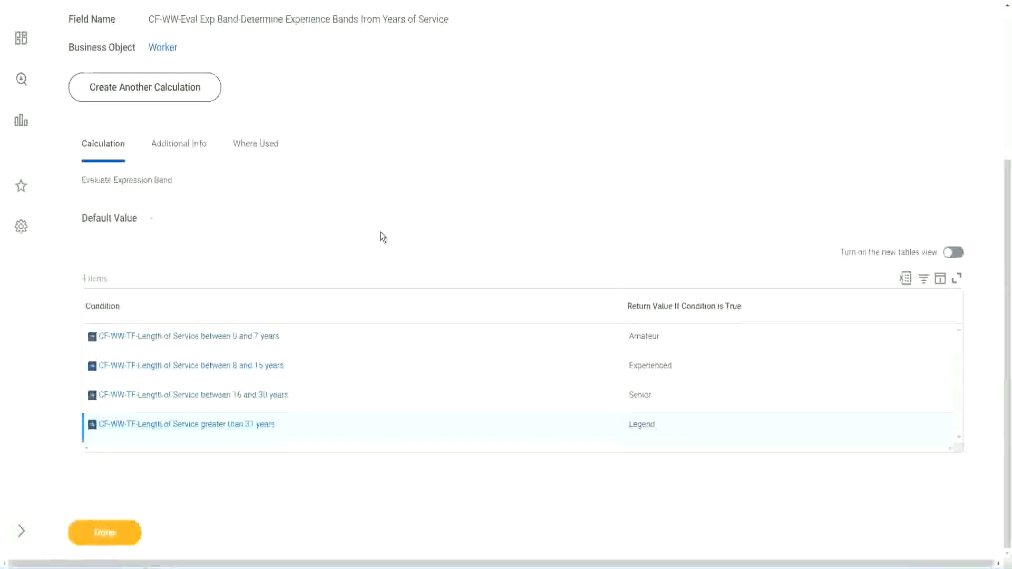
pyautogui.scroll(1, 380, 232)
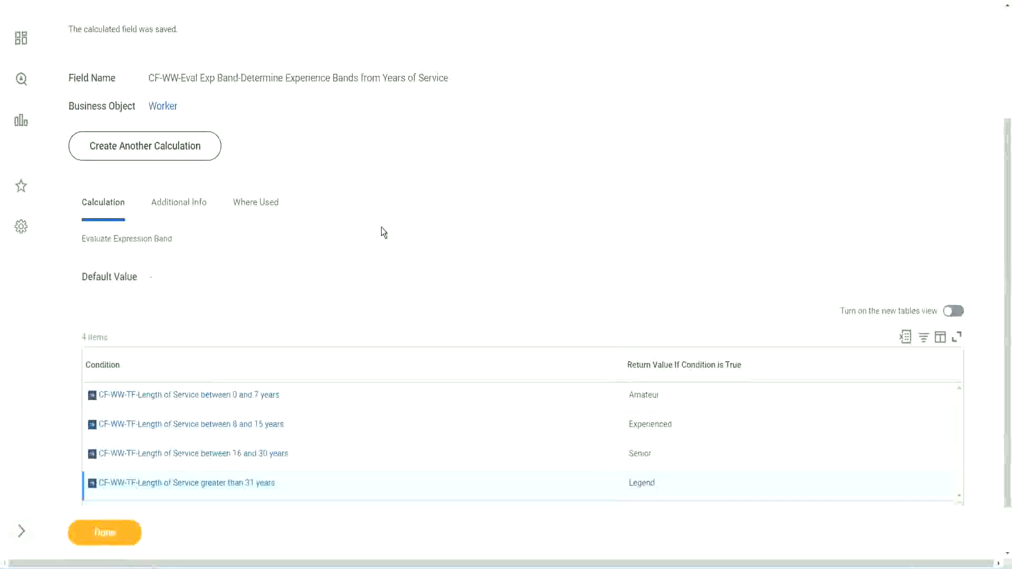
pyautogui.scroll(3, 382, 230)
pyautogui.scroll(-4, 382, 230)
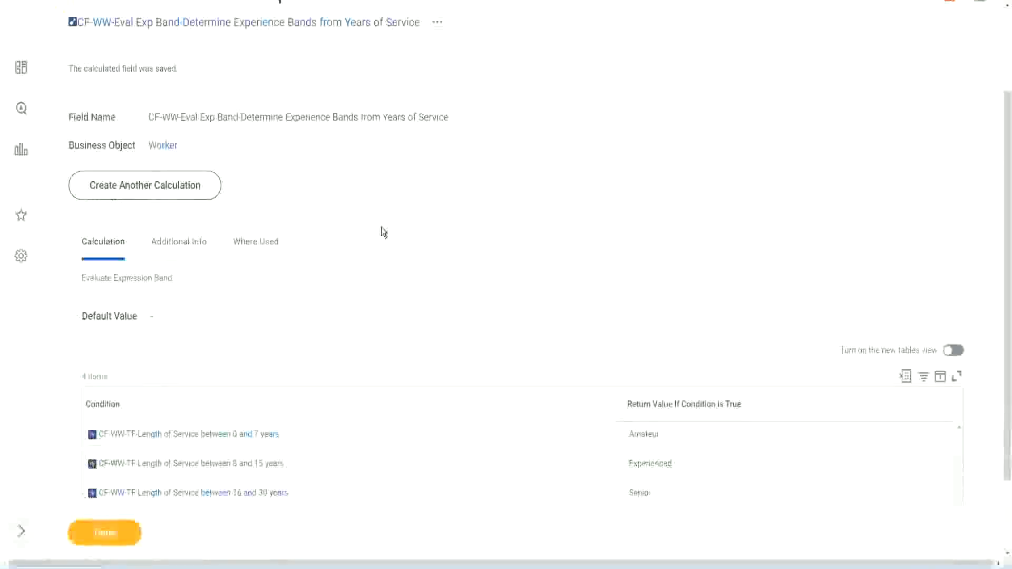
# Close the save confirmation and open the WW Employee Details custom report for editing
pyautogui.click(117, 531)
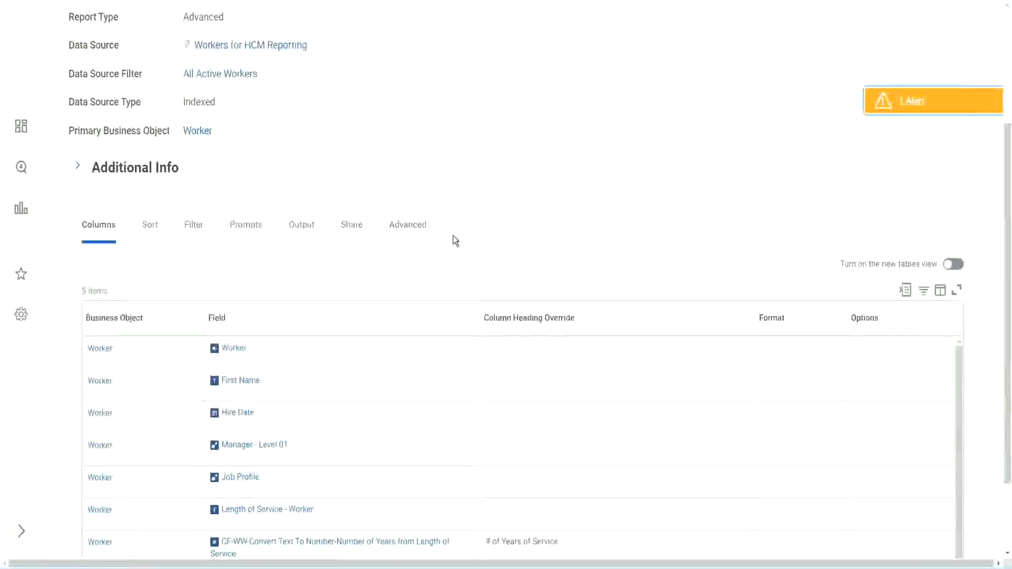
pyautogui.click(350, 111)
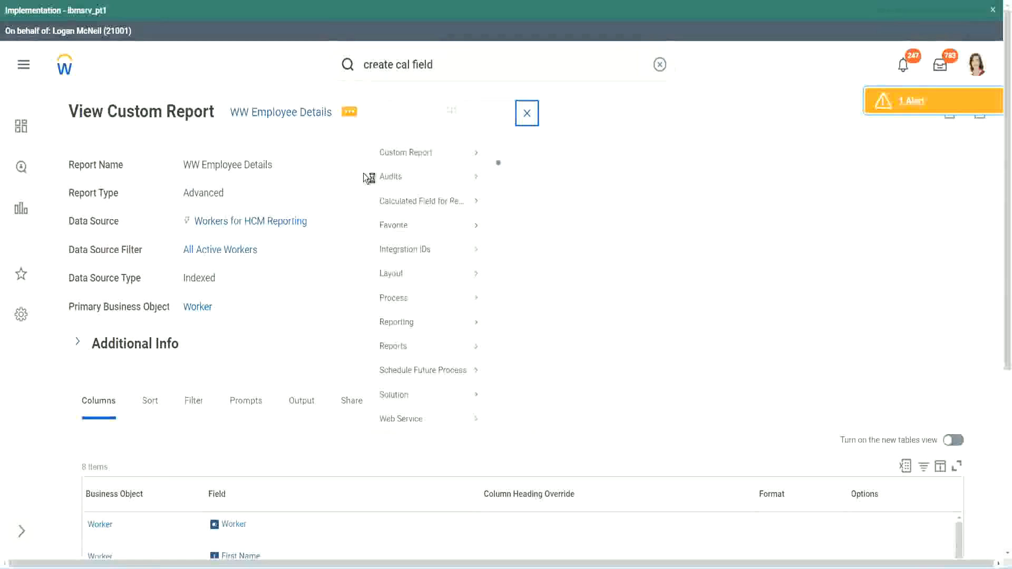
pyautogui.moveTo(402, 168)
pyautogui.click(511, 169)
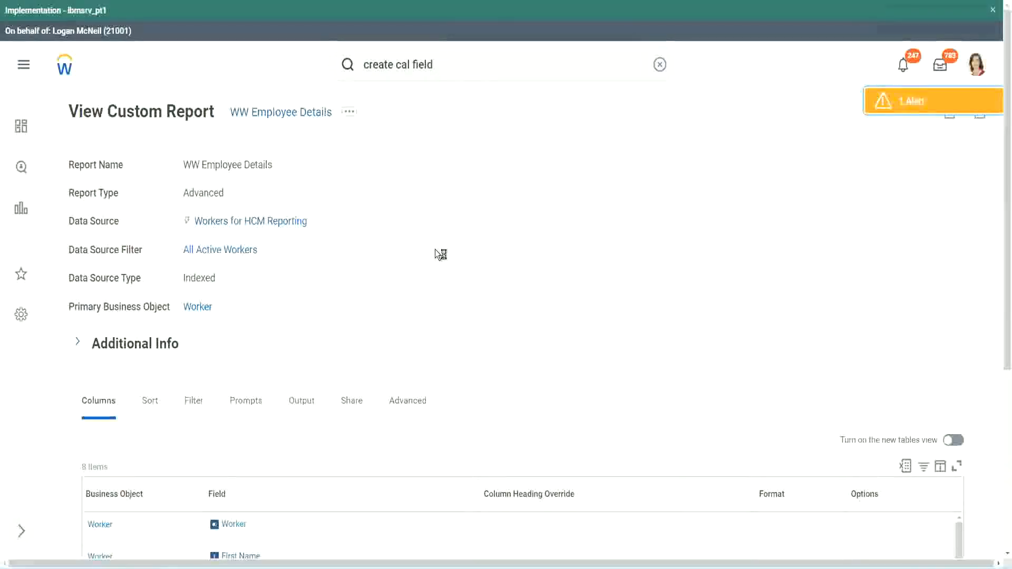
pyautogui.scroll(-1, 434, 248)
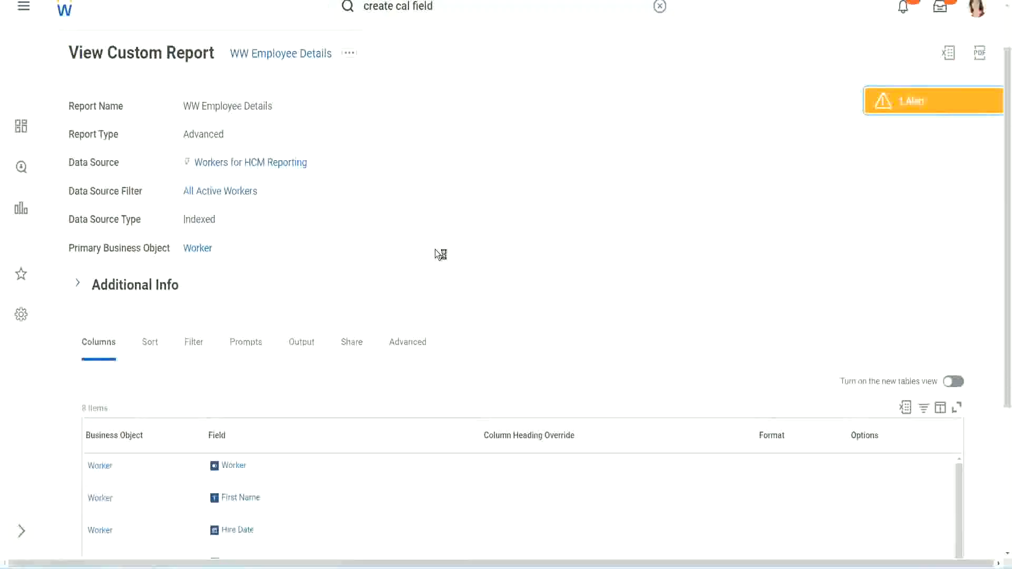
pyautogui.scroll(-4, 435, 249)
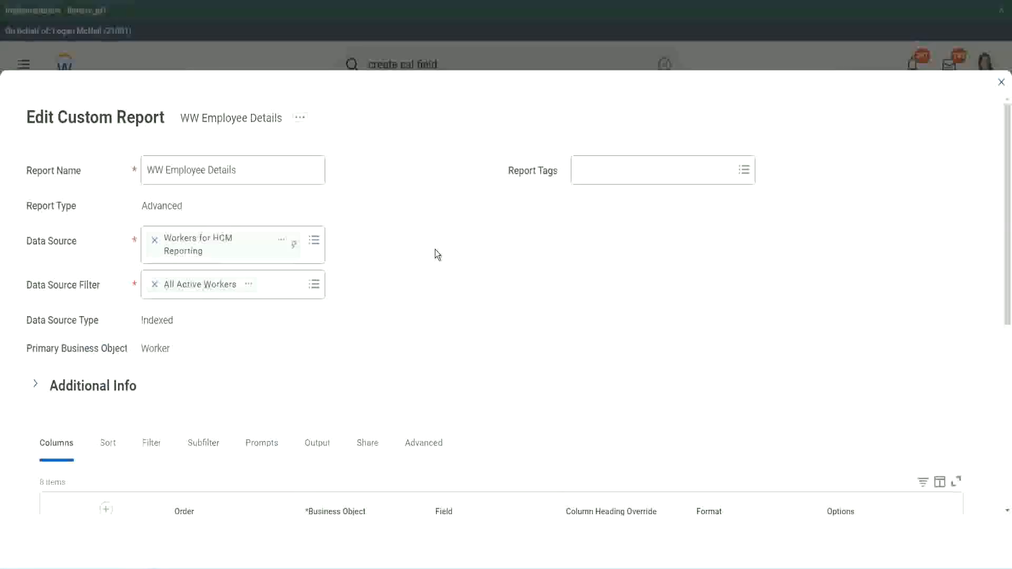
# Add a Worker row below the Experience Bands column and copy the field name used in that column
pyautogui.scroll(-8, 435, 255)
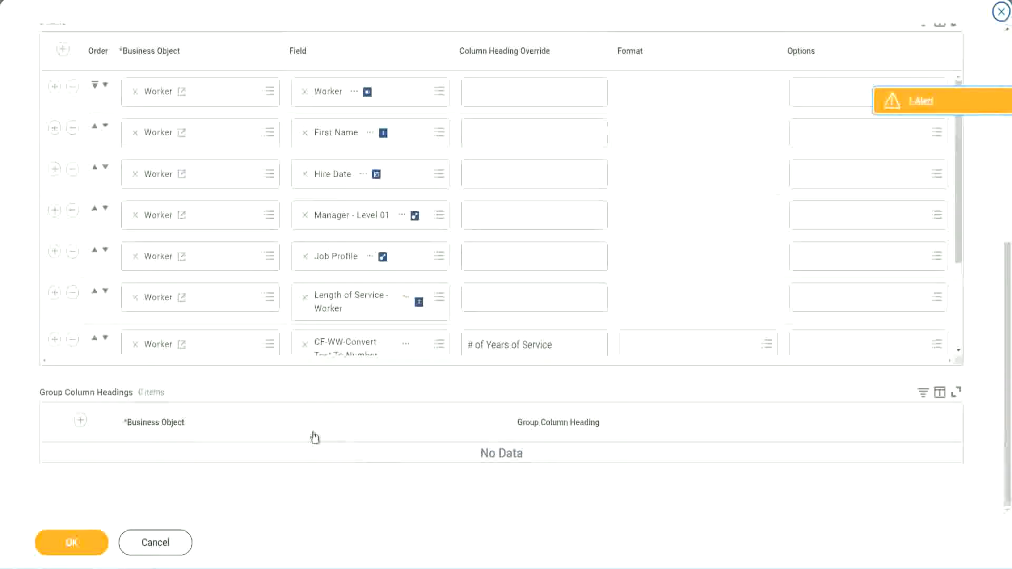
pyautogui.scroll(-3, 179, 287)
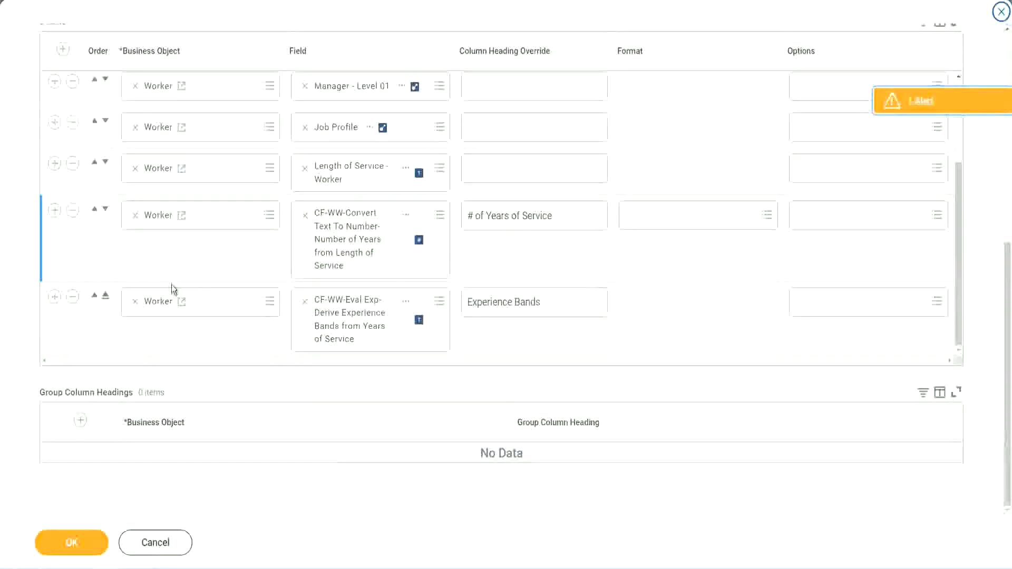
pyautogui.click(55, 296)
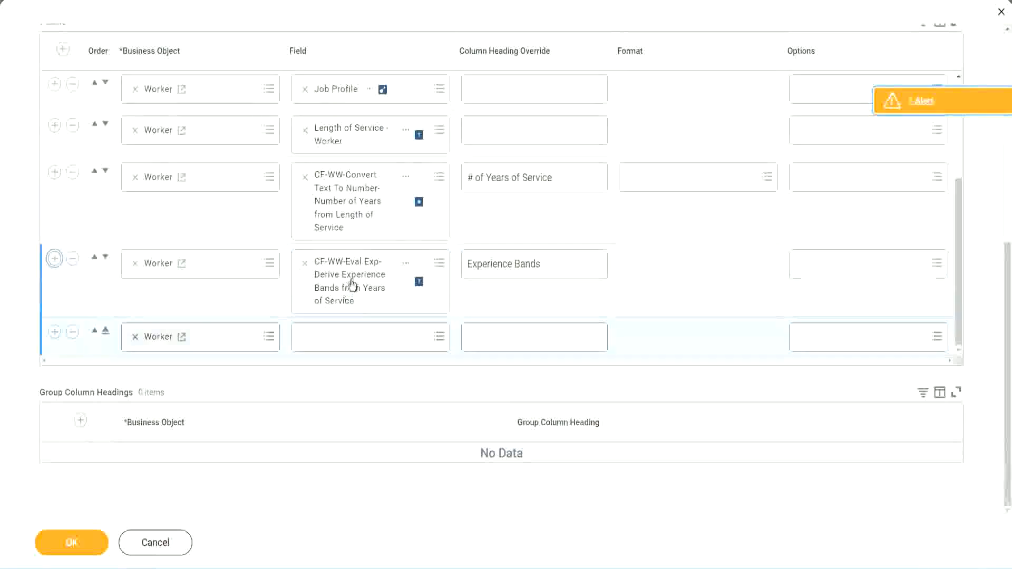
pyautogui.rightClick(352, 285)
pyautogui.click(381, 341)
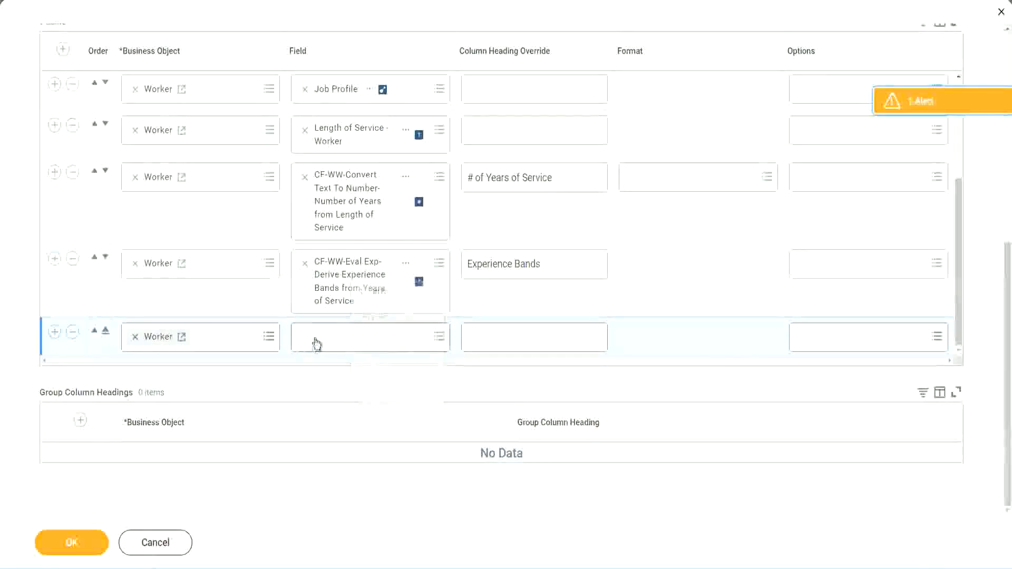
# Set the new Worker row's field to CF-WW-Eval Exp Band-Determine Experience Bands from Years of Service, searching for CF-WW-Eval Exp Band
pyautogui.click(377, 343)
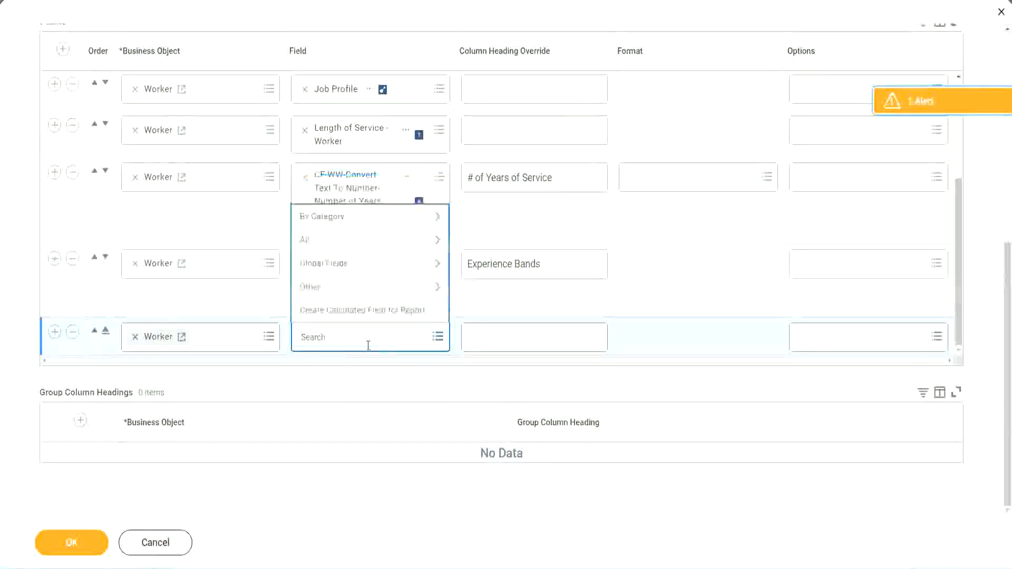
pyautogui.hotkey('ctrl', 'v')
pyautogui.moveTo(370, 334); pyautogui.dragTo(260, 333)
pyautogui.click(359, 339)
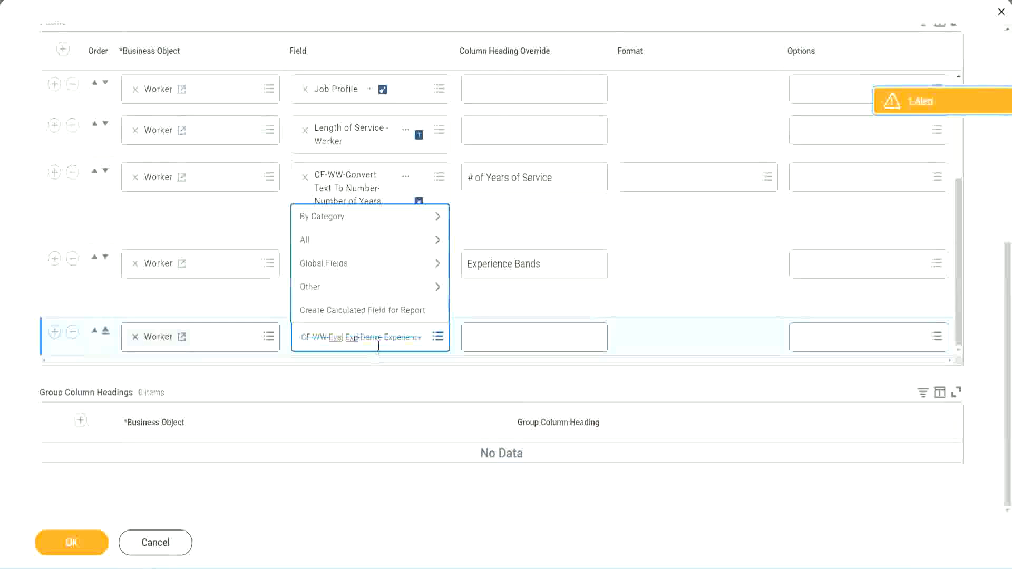
pyautogui.write('Bands')
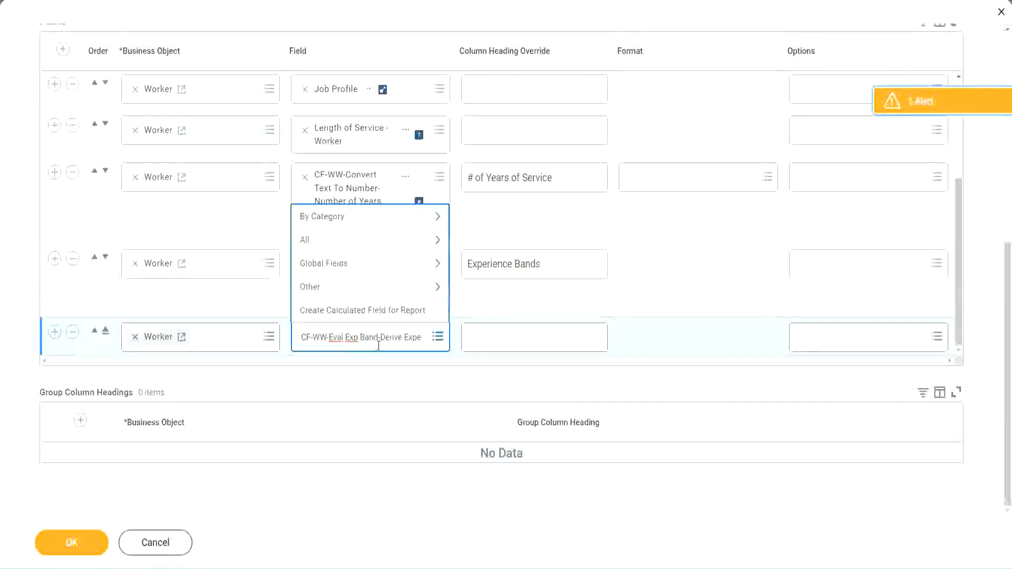
pyautogui.press('BackSpace')
pyautogui.press('Delete')
pyautogui.press('Delete')
pyautogui.press('Delete')
pyautogui.press('Delete')
pyautogui.press('Delete')
pyautogui.press('Delete')
pyautogui.press('Delete')
pyautogui.press('Delete')
pyautogui.press('Delete')
pyautogui.press('Delete')
pyautogui.press('Delete')
pyautogui.press('Delete')
pyautogui.press('Delete')
pyautogui.press('Delete')
pyautogui.press('Delete')
pyautogui.press('Delete')
pyautogui.press('Delete')
pyautogui.press('Delete')
pyautogui.press('Delete')
pyautogui.press('Delete')
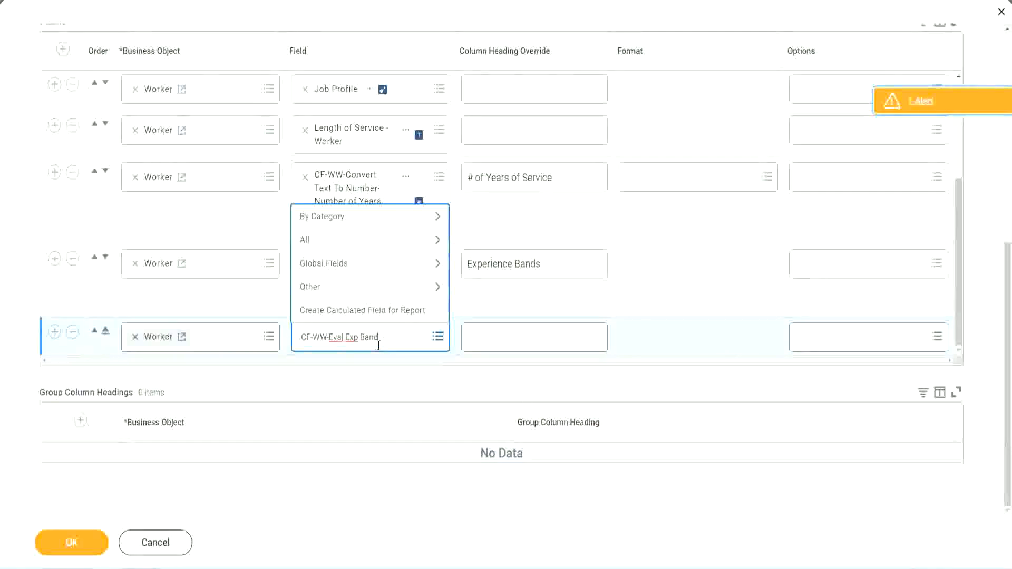
pyautogui.press('Return')
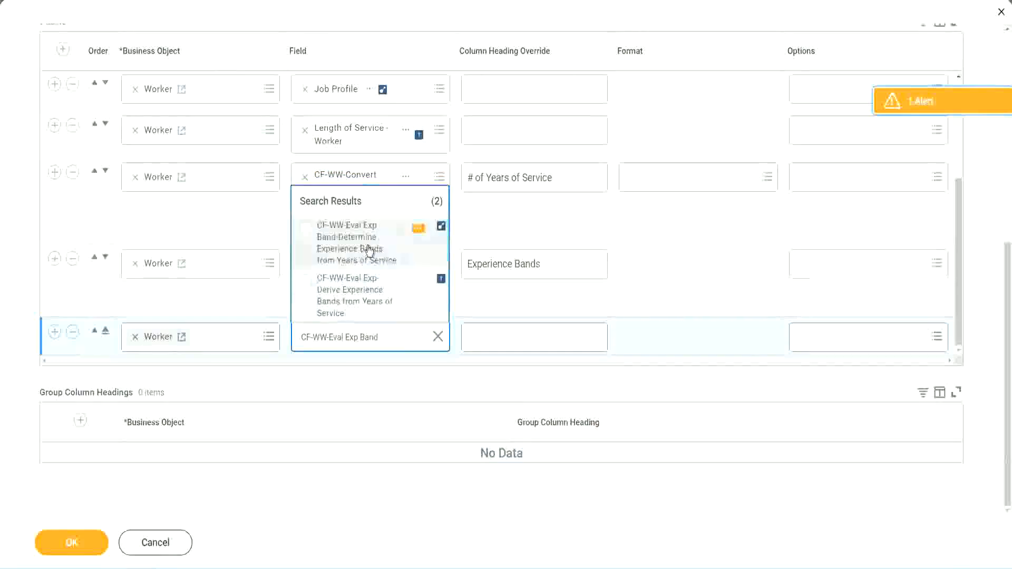
pyautogui.click(369, 249)
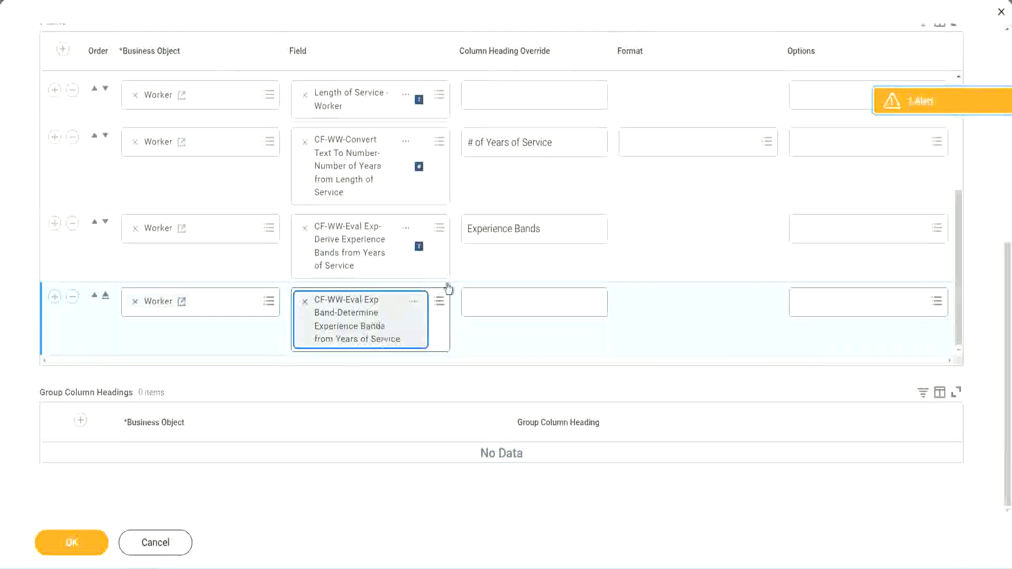
# Reuse the Experience Bands column heading for the new Worker row, extending it to Experience Bands (Eval Exp Bands)
pyautogui.click(557, 228)
pyautogui.hotkey('ctrl', 'c')
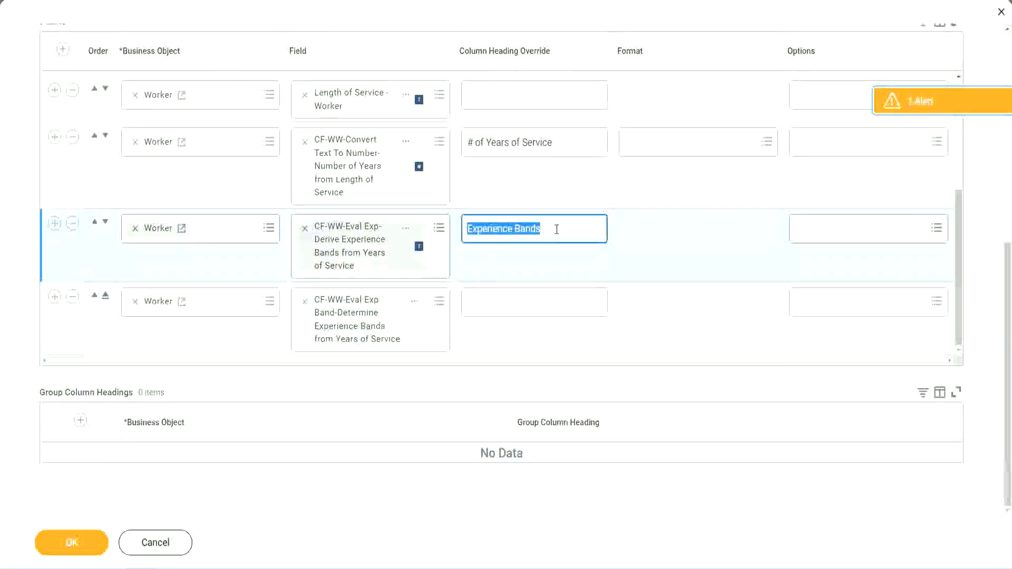
pyautogui.click(491, 301)
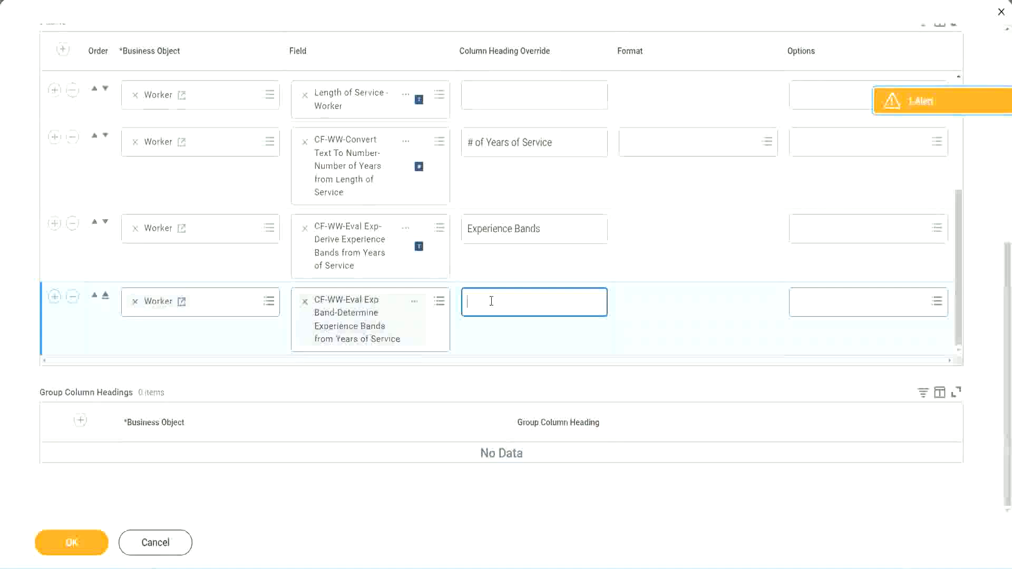
pyautogui.hotkey('ctrl', 'v')
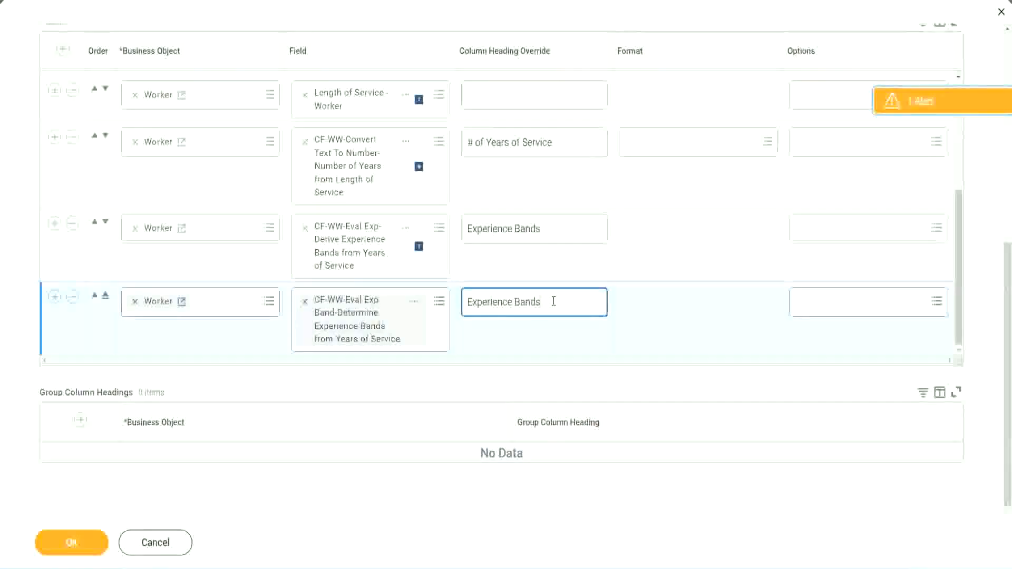
pyautogui.write('(')
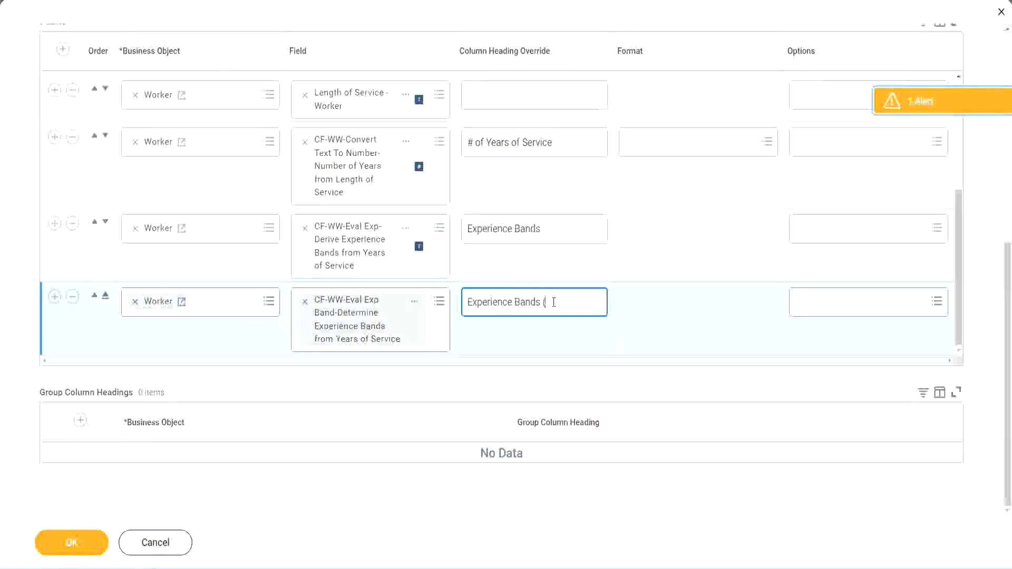
pyautogui.write('Eval Exp Bands)')
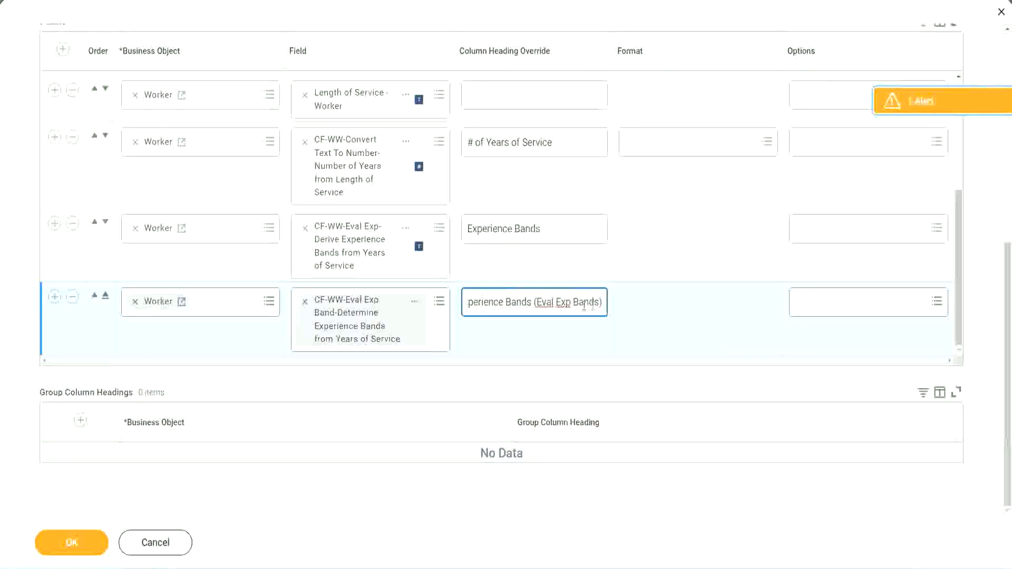
pyautogui.doubleClick(564, 302)
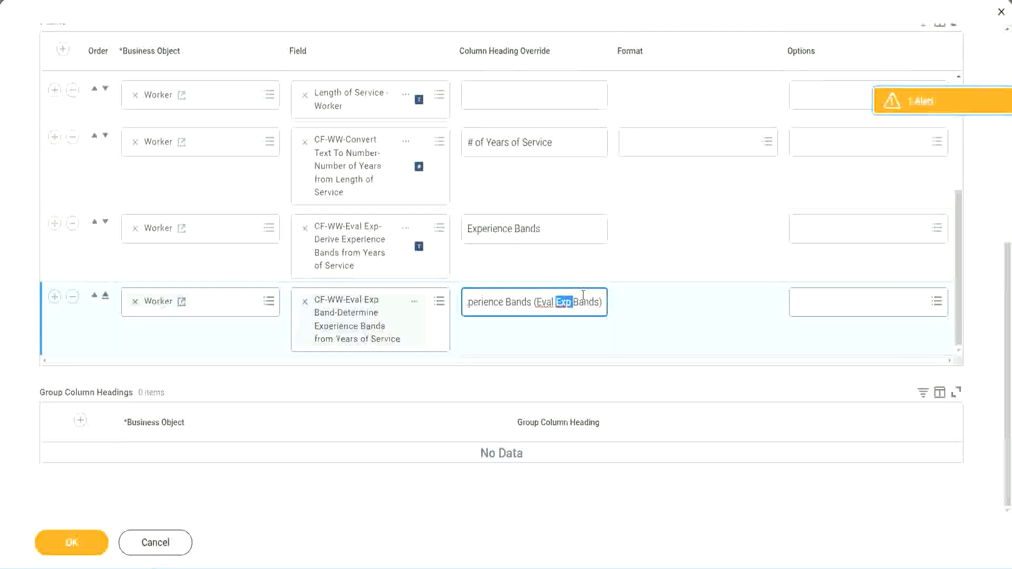
pyautogui.click(583, 298)
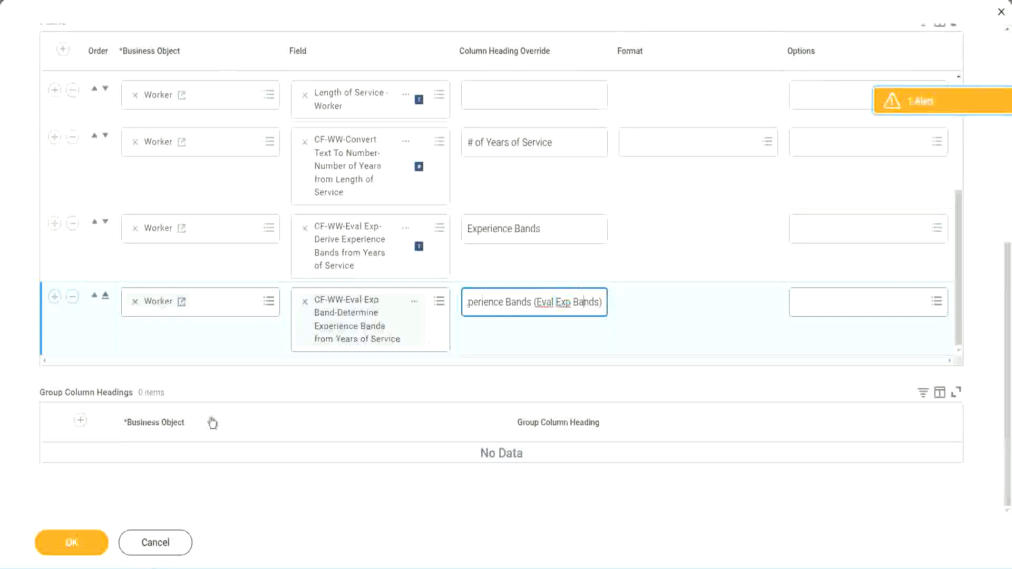
# Save the column changes to the WW Employee Details report and run it
pyautogui.click(74, 543)
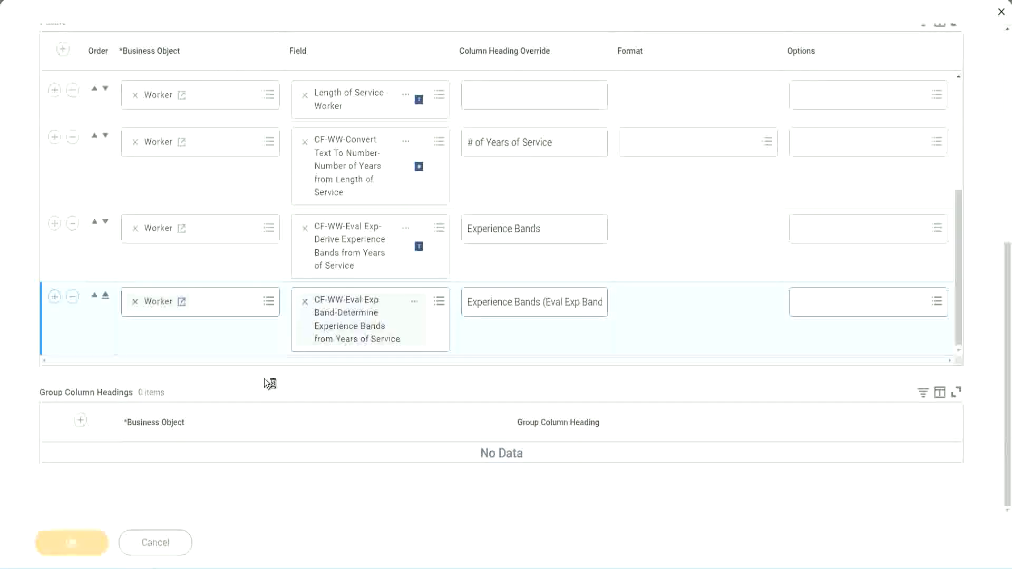
pyautogui.click(119, 537)
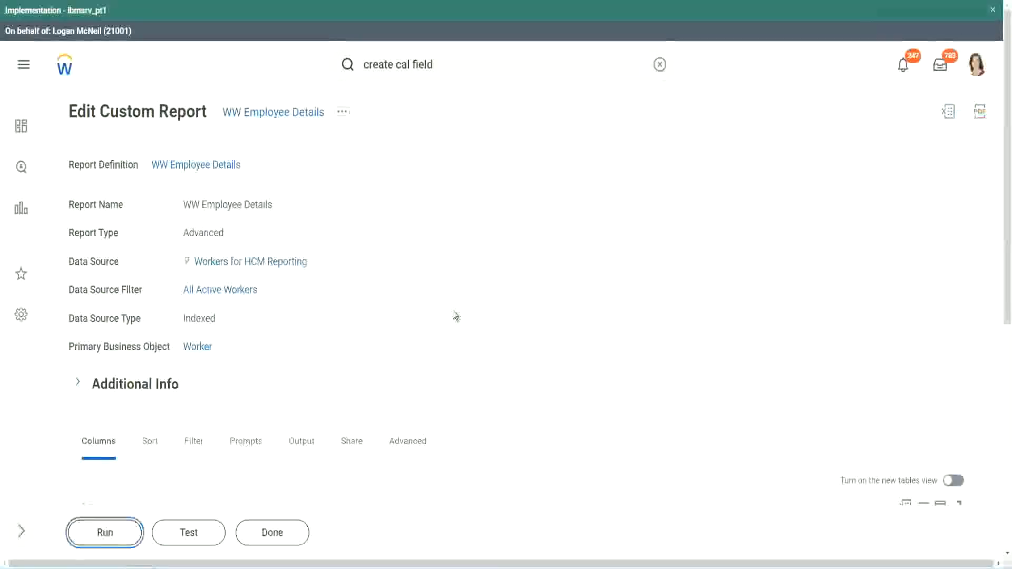